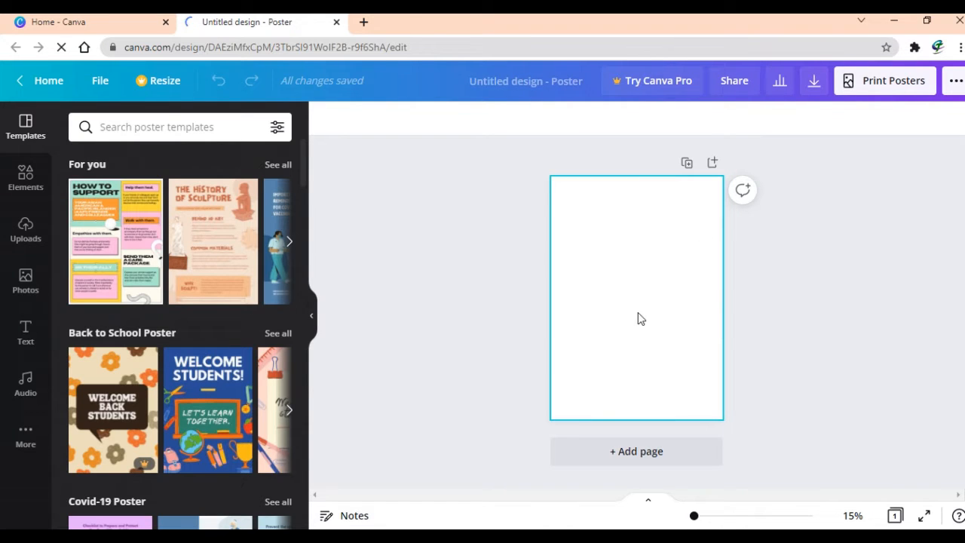
pyautogui.click(22, 185)
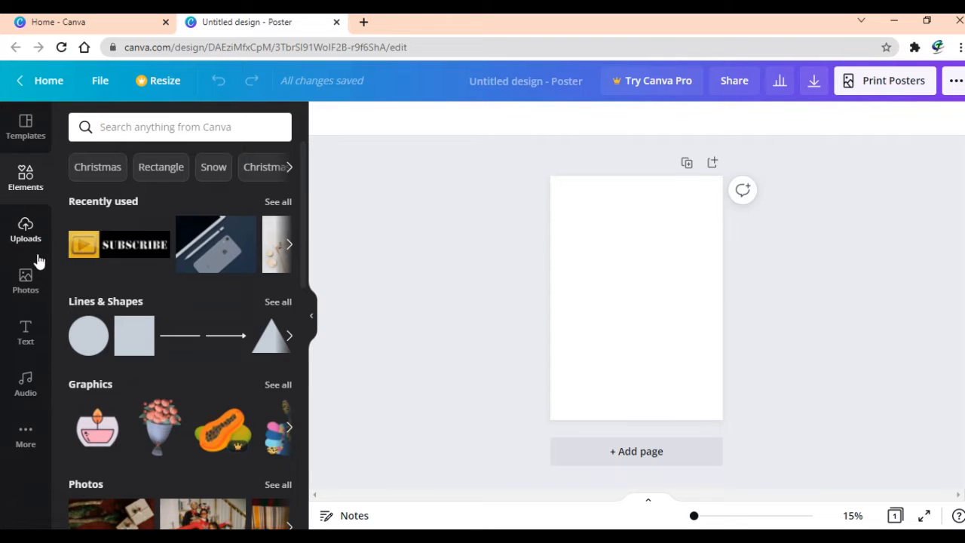
pyautogui.click(28, 281)
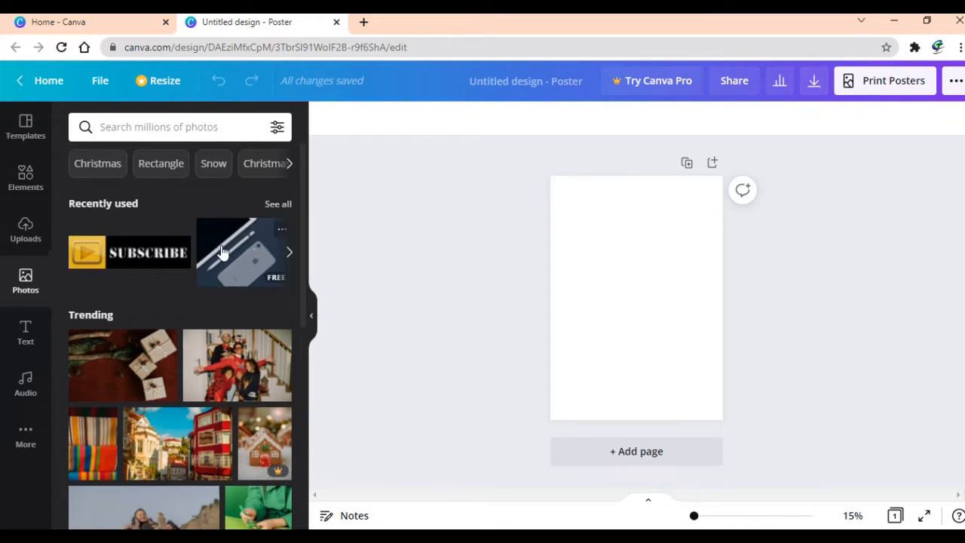
pyautogui.scroll(-3, 227, 256)
pyautogui.scroll(3, 233, 261)
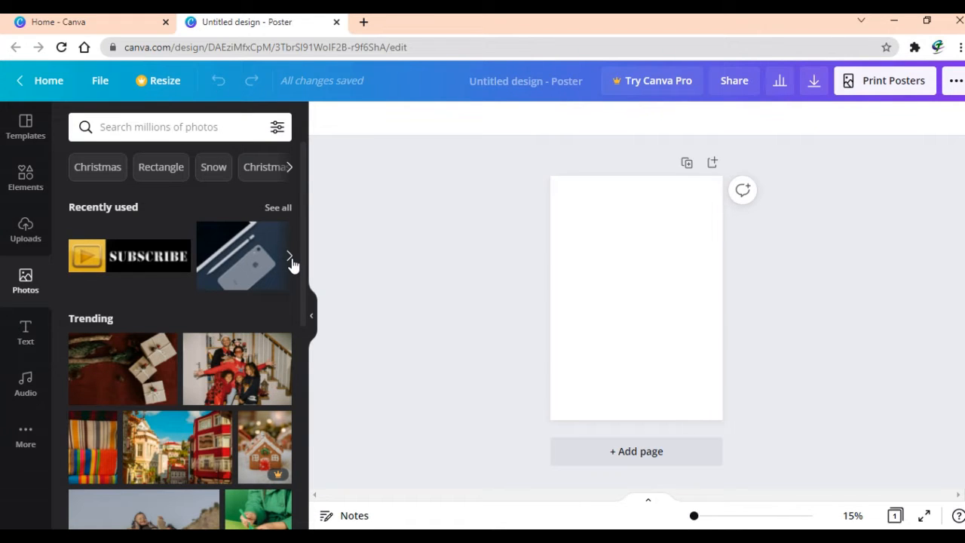
# - Upload the boAt Rockerz 510 headphone PNG and image001-2.png from the Downloads folder
pyautogui.click(50, 243)
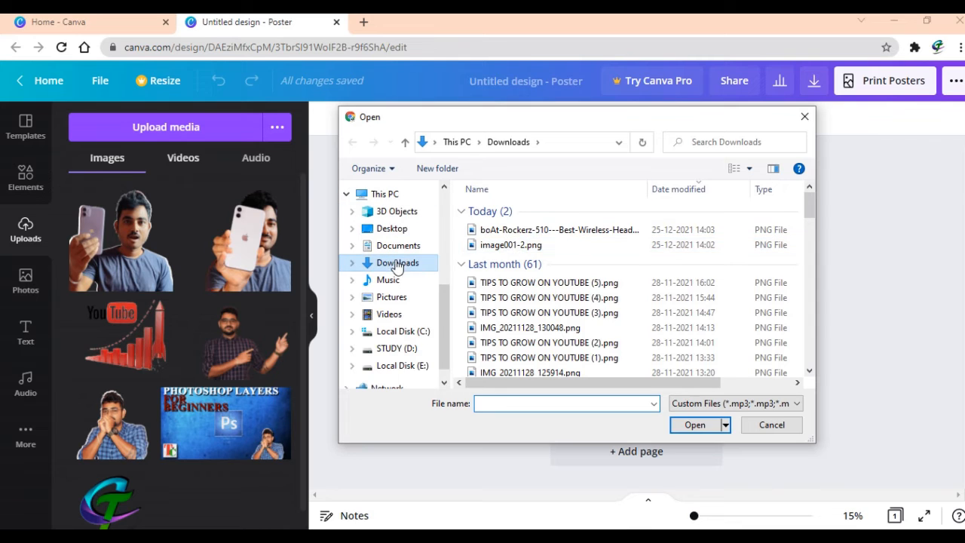
pyautogui.moveTo(460, 223); pyautogui.dragTo(504, 259)
pyautogui.click(709, 426)
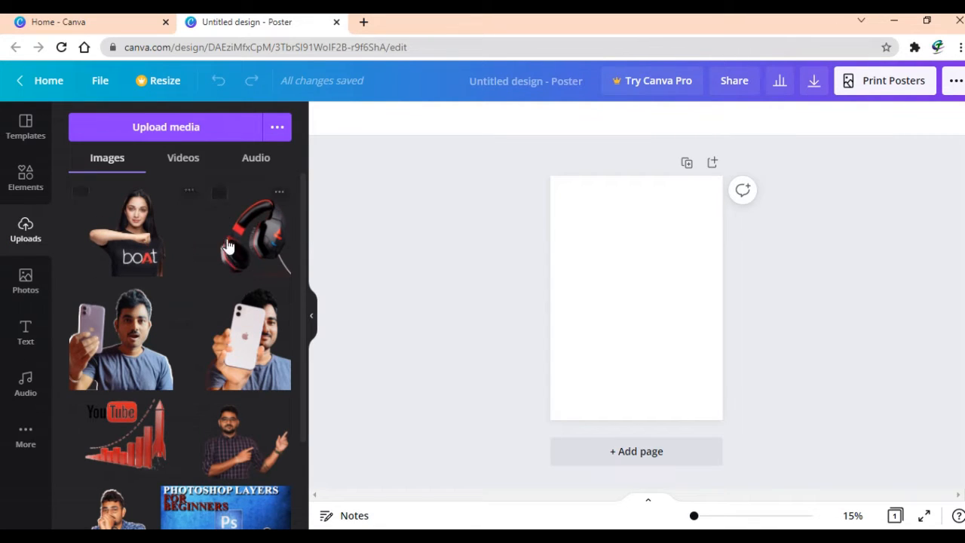
# - Look through the available elements and poster templates for material suitable for the blank page's background
pyautogui.click(657, 254)
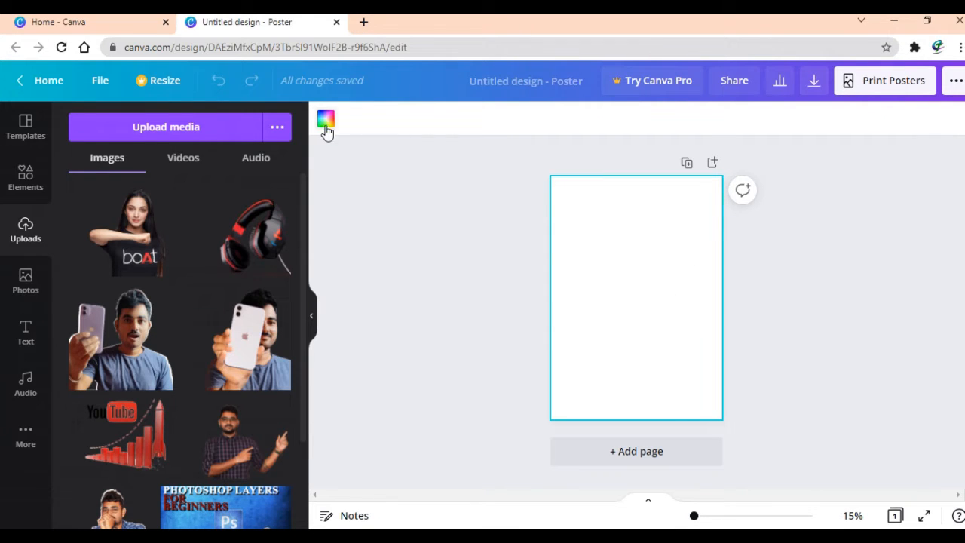
pyautogui.click(20, 184)
pyautogui.scroll(-8, 202, 382)
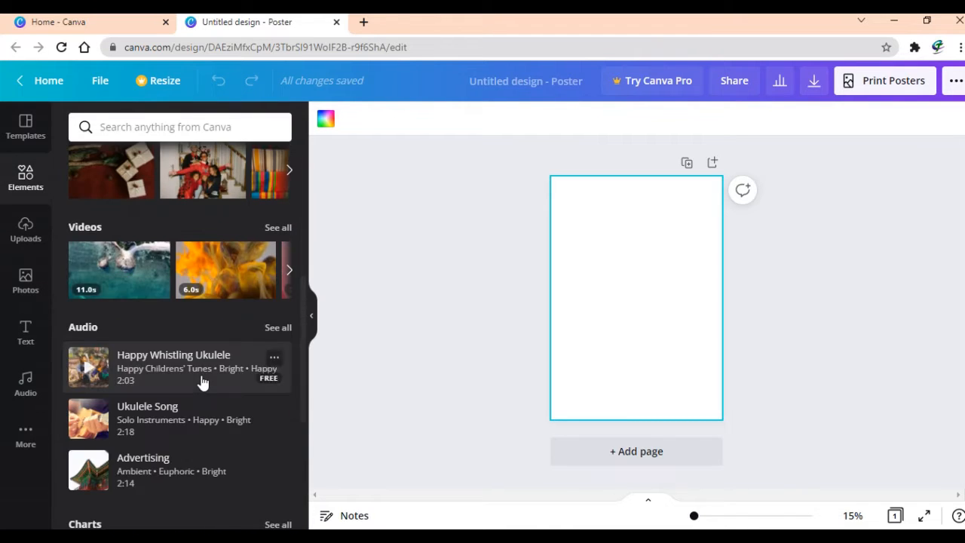
pyautogui.scroll(1, 203, 382)
pyautogui.scroll(-1, 205, 382)
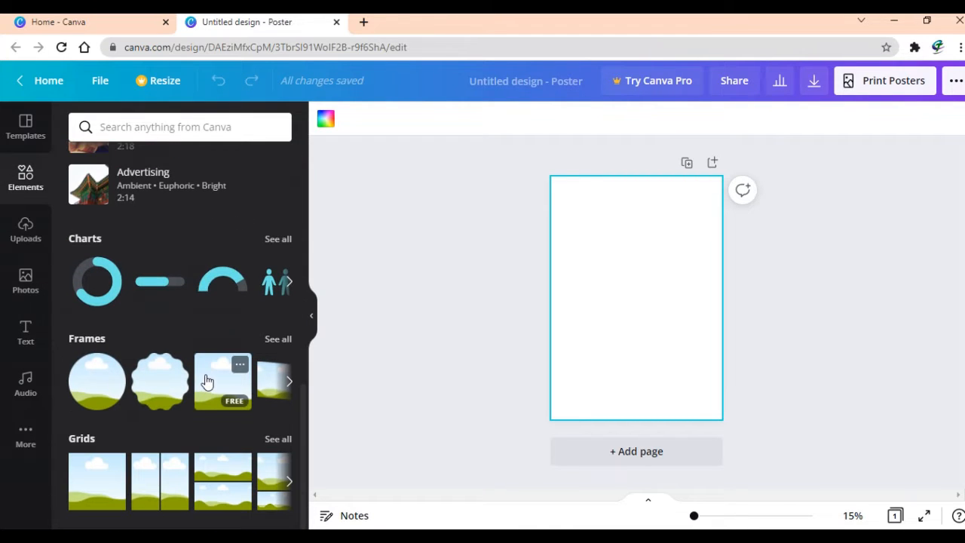
pyautogui.click(32, 138)
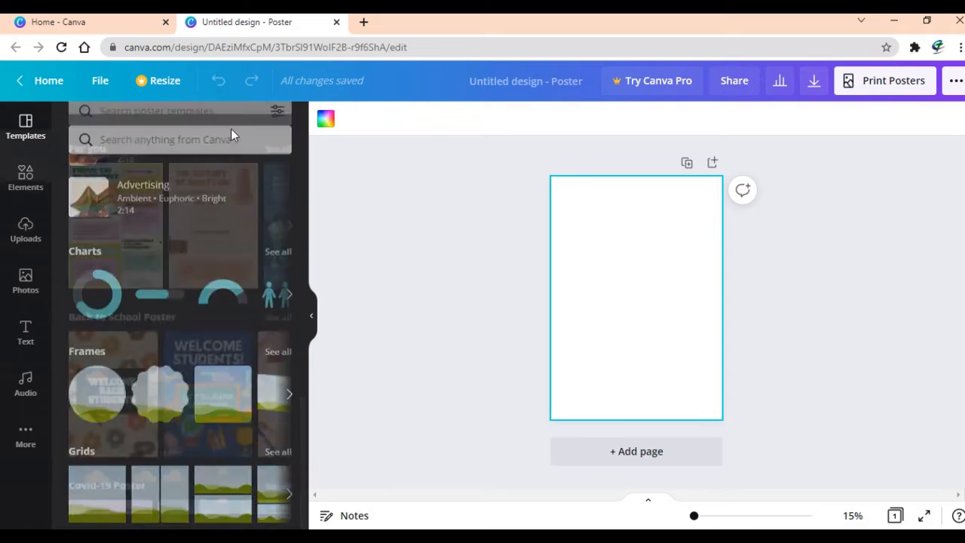
pyautogui.scroll(-2, 173, 174)
pyautogui.scroll(-10, 181, 203)
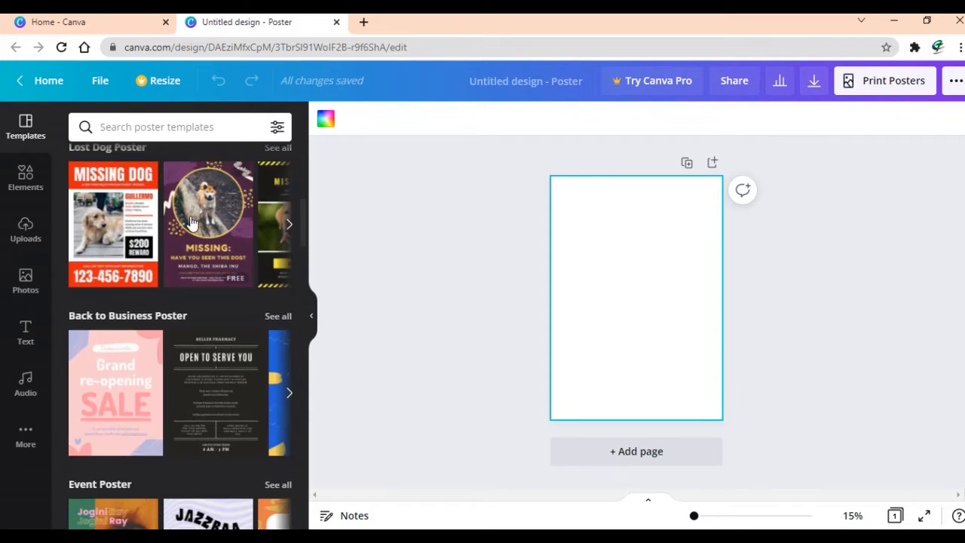
pyautogui.scroll(-6, 195, 218)
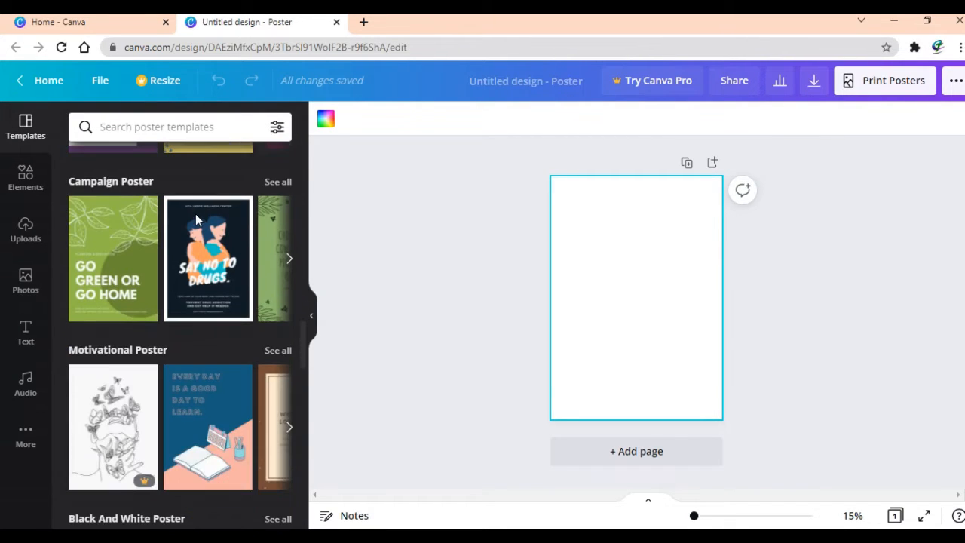
pyautogui.click(24, 175)
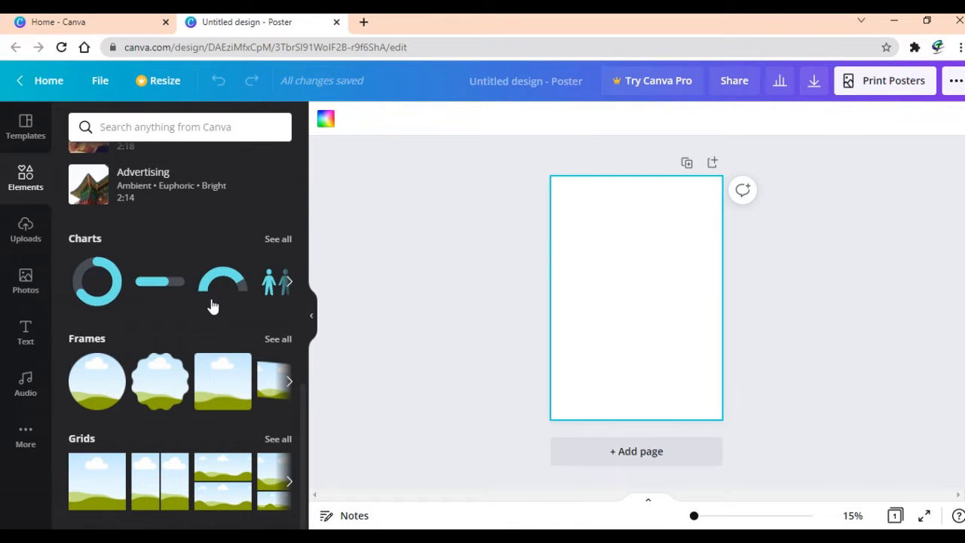
pyautogui.scroll(8, 225, 311)
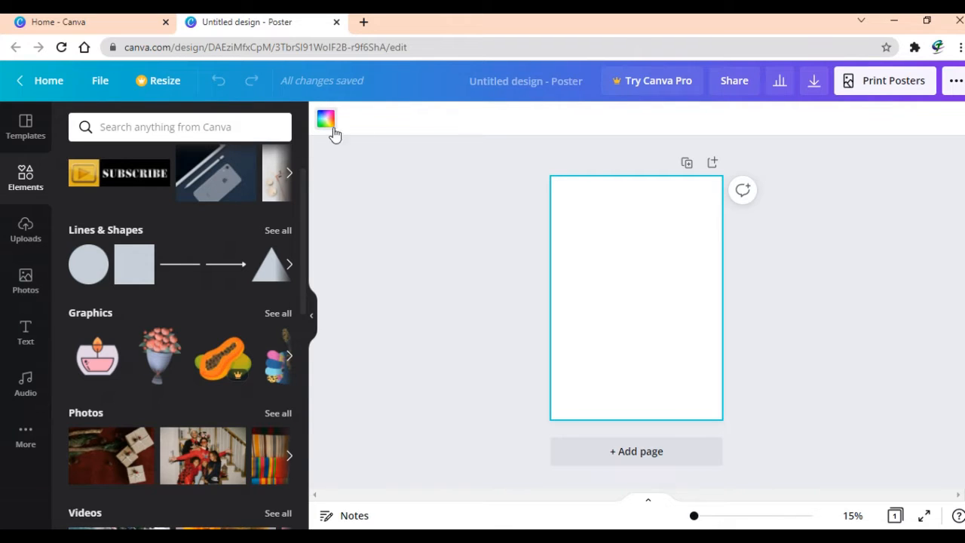
# - Fill the blank poster page with the red default color
pyautogui.click(324, 120)
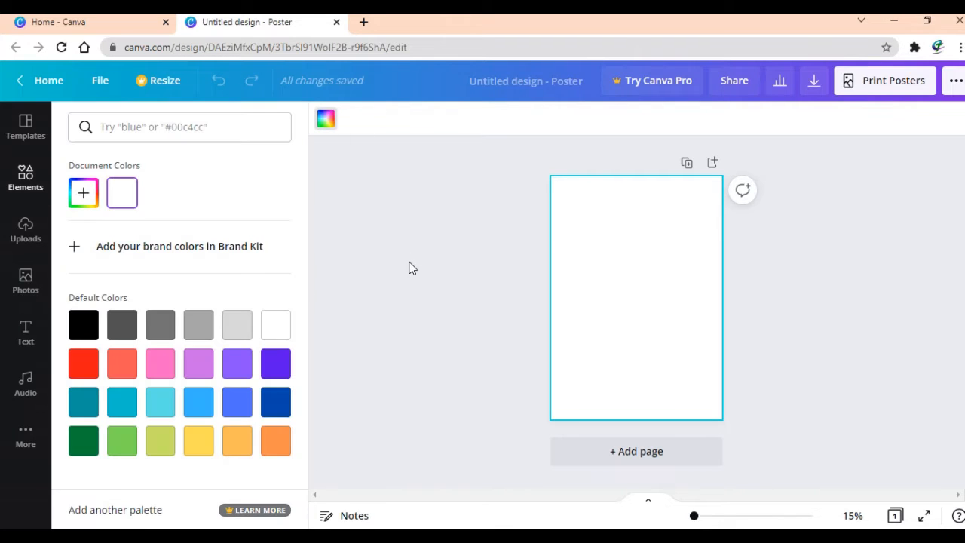
pyautogui.click(82, 364)
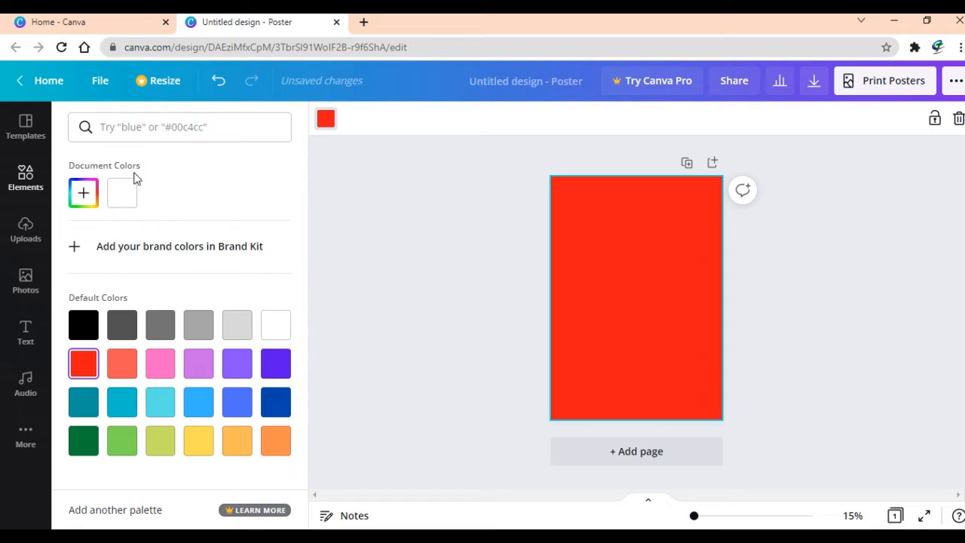
pyautogui.click(326, 119)
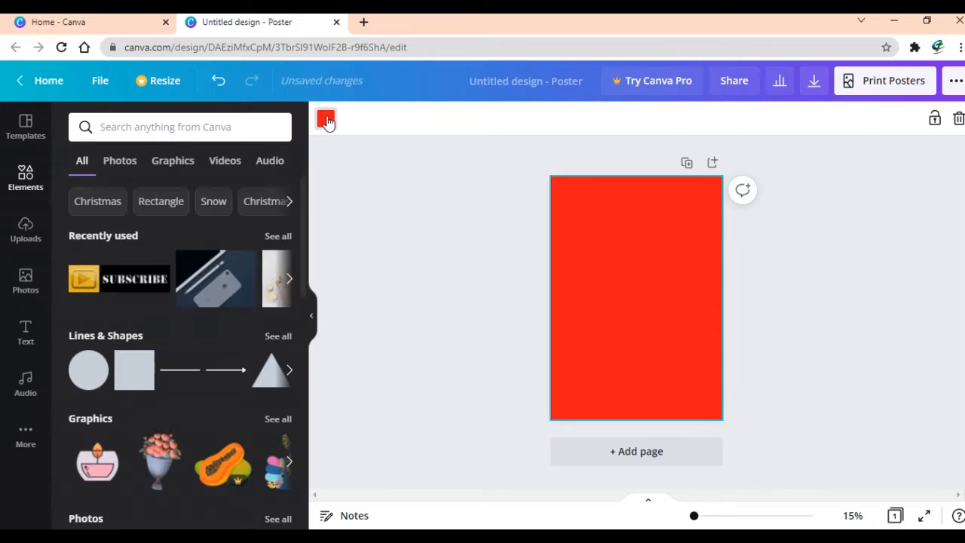
pyautogui.click(326, 119)
pyautogui.click(326, 119)
pyautogui.scroll(-5, 222, 309)
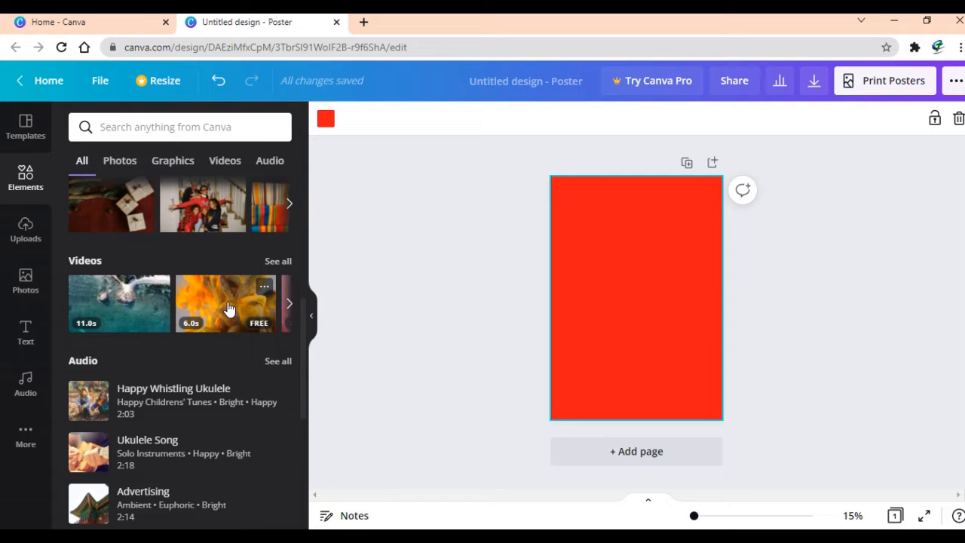
pyautogui.click(26, 135)
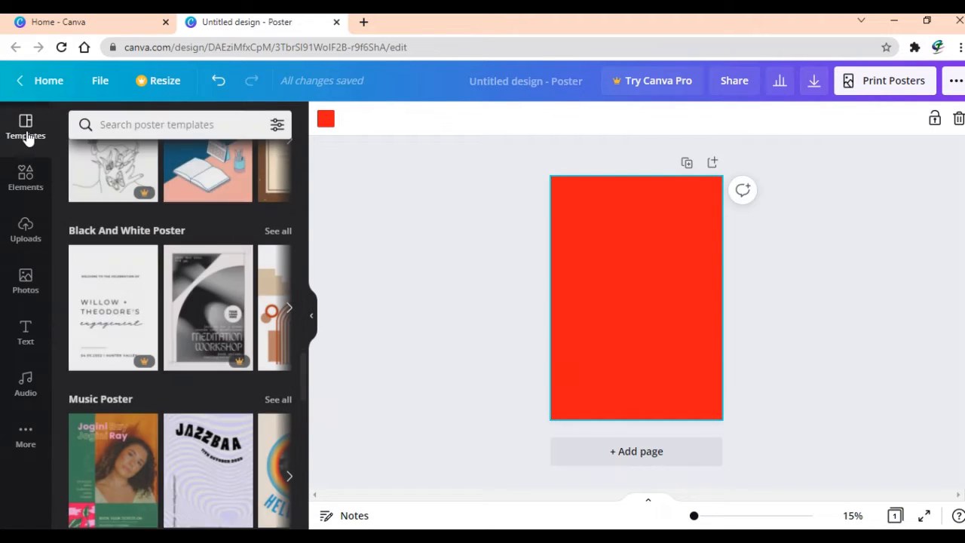
pyautogui.click(149, 131)
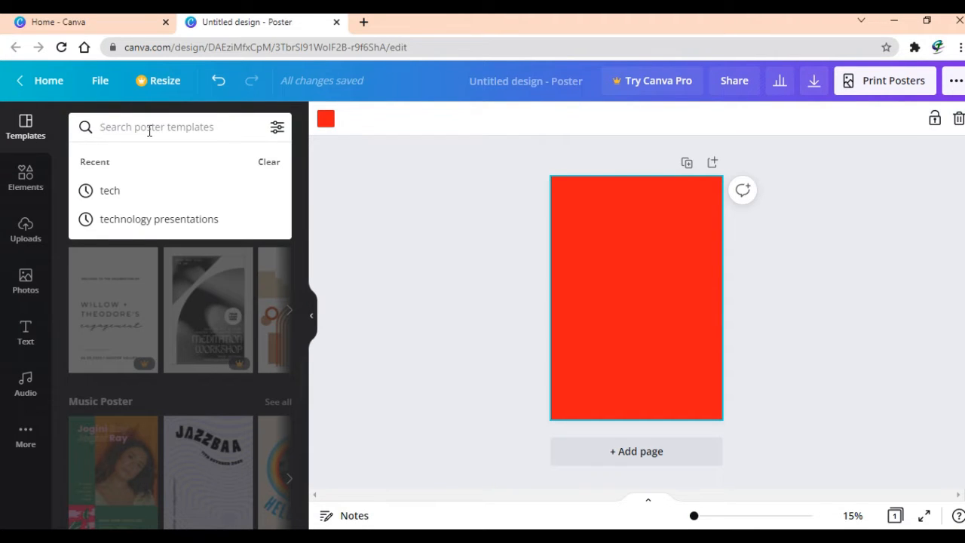
pyautogui.write('gr')
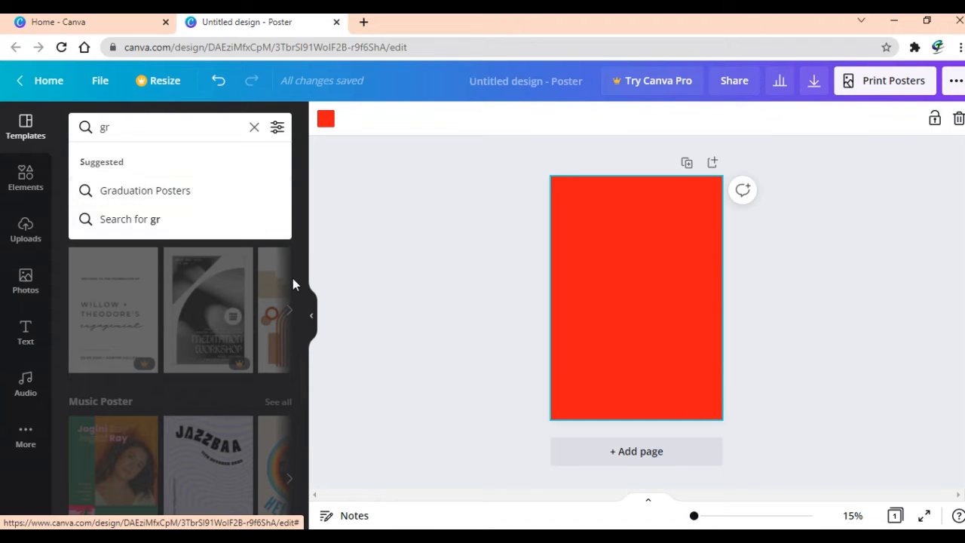
pyautogui.click(299, 147)
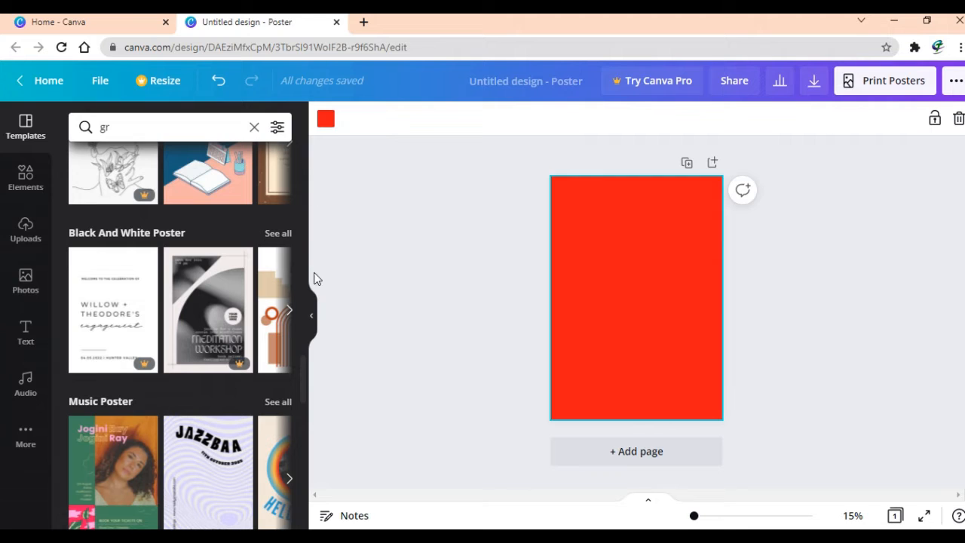
pyautogui.scroll(-12, 138, 460)
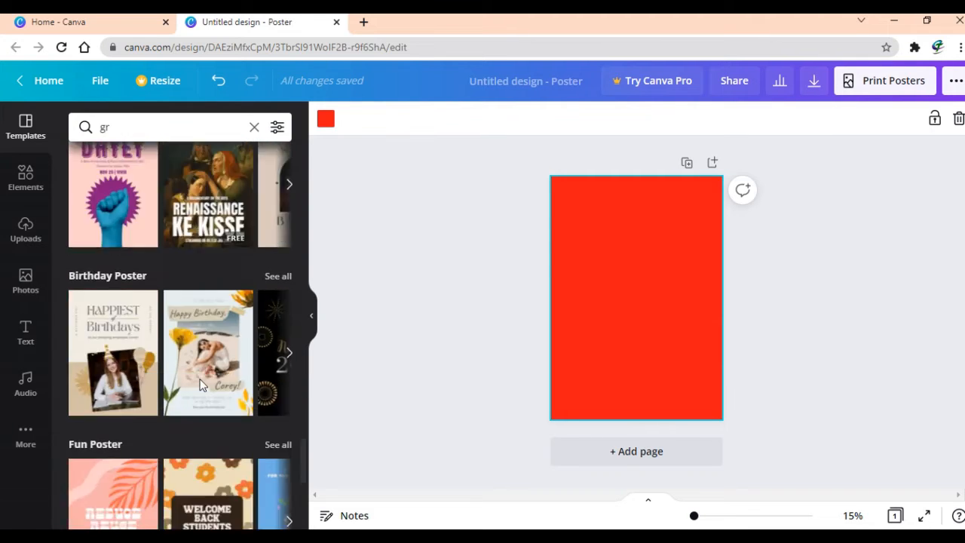
# - Search the templates for Music Posters and apply the JAZZBAA wavy-line template to the page
pyautogui.click(125, 129)
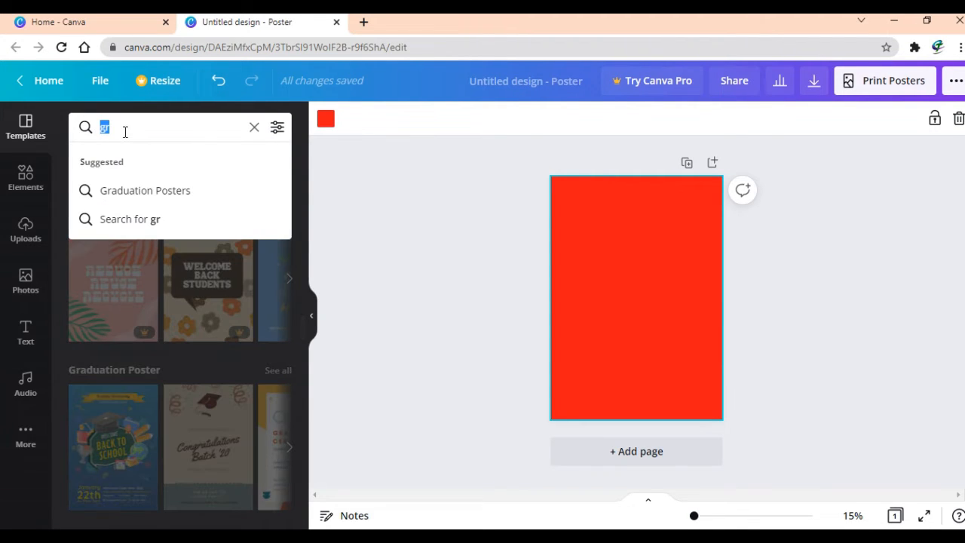
pyautogui.write('music')
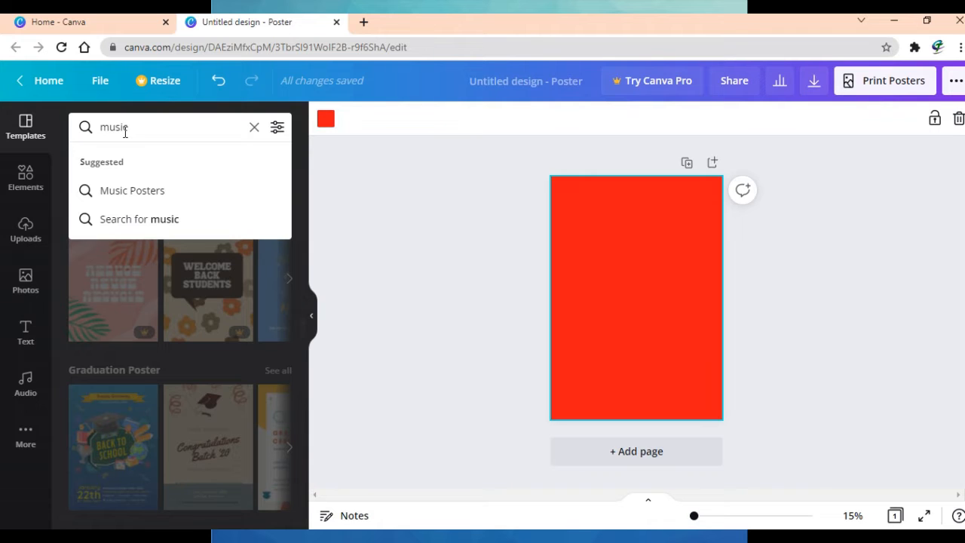
pyautogui.click(153, 190)
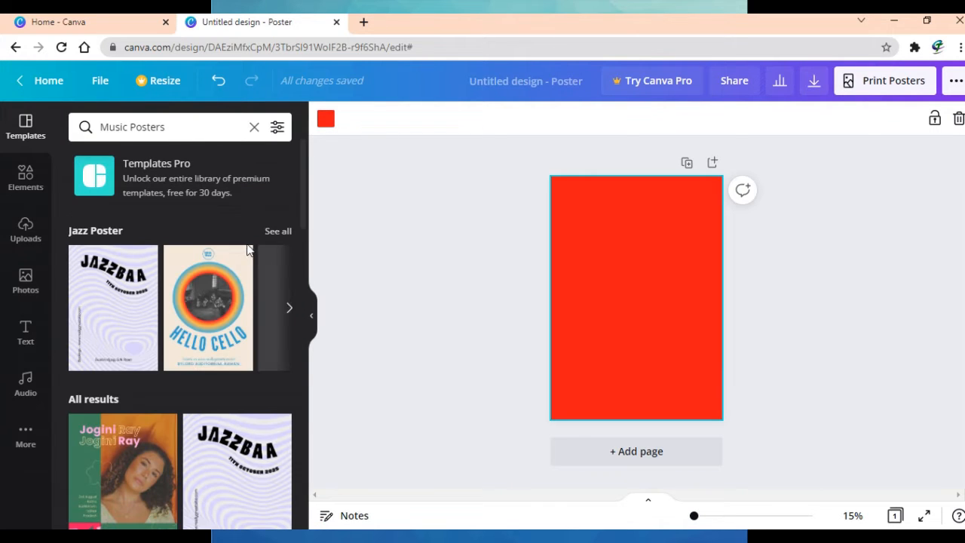
pyautogui.scroll(-3, 146, 322)
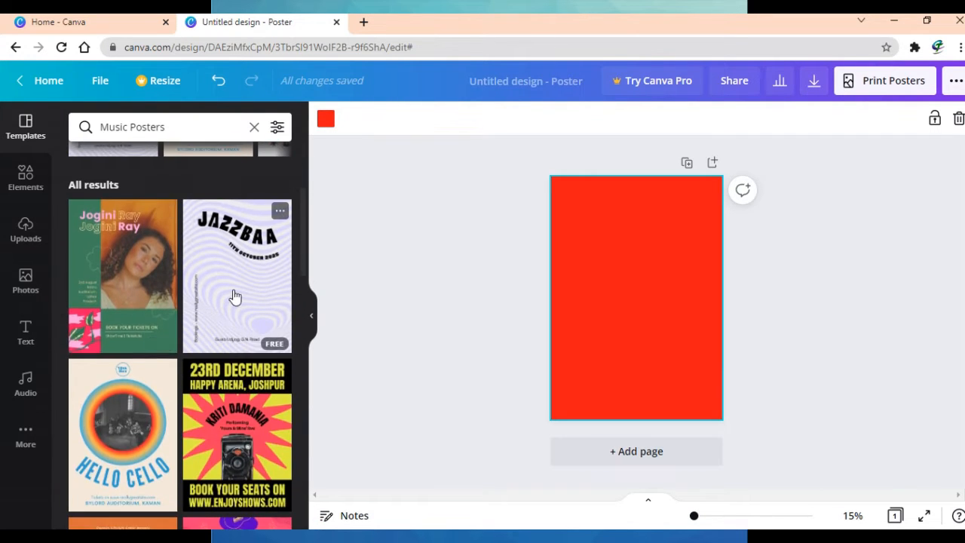
pyautogui.moveTo(236, 294); pyautogui.dragTo(581, 308)
pyautogui.click(254, 301)
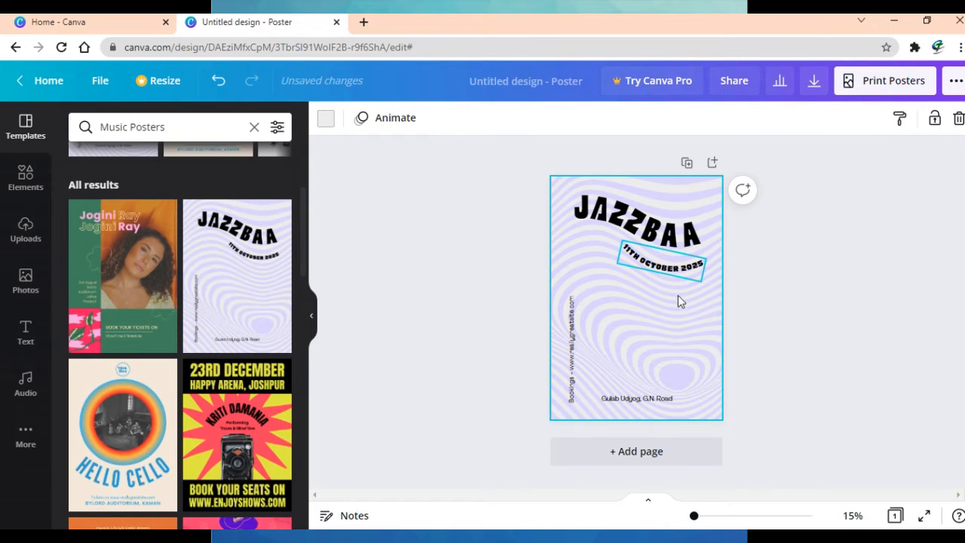
# - Delete the date, booking, address and JAZZBAA title texts from the poster, keeping only the wavy background
pyautogui.click(653, 266)
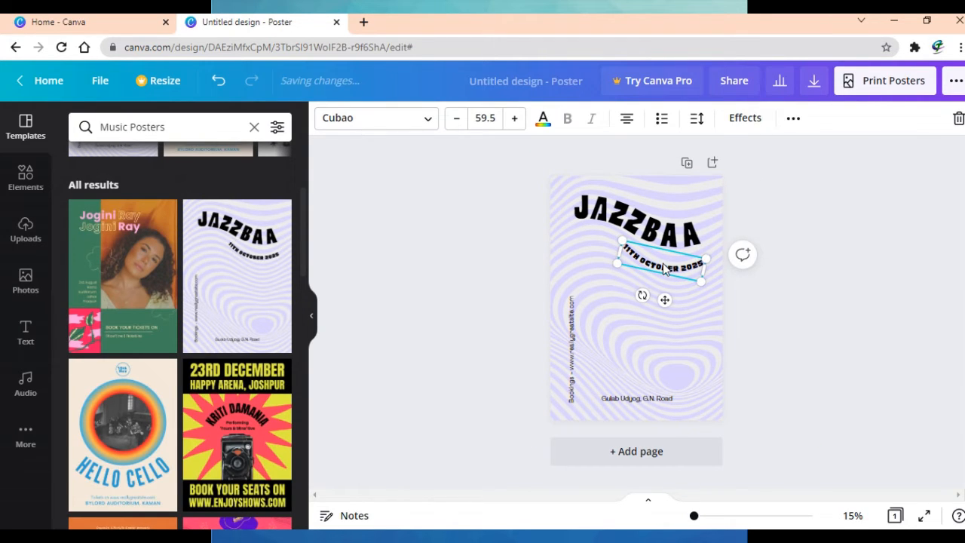
pyautogui.press('Delete')
pyautogui.click(570, 332)
pyautogui.press('Delete')
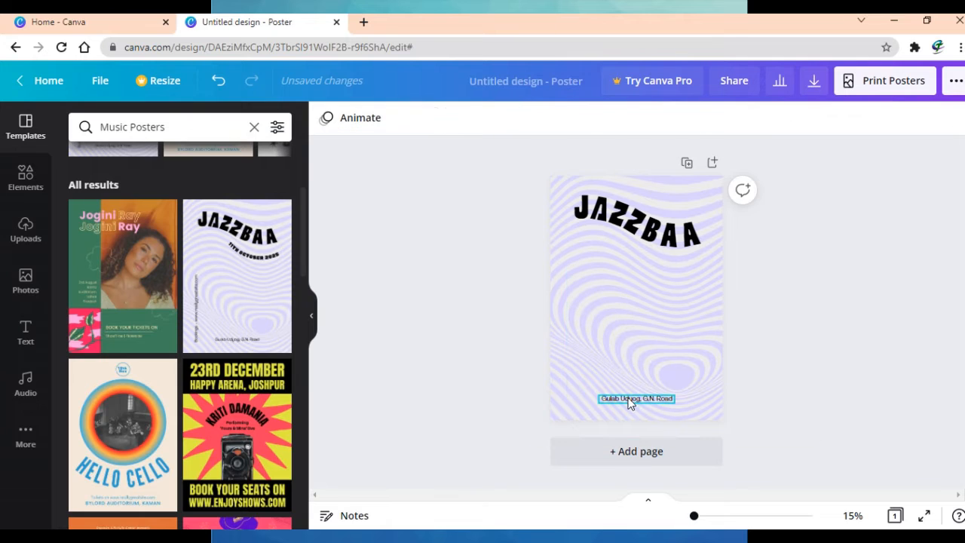
pyautogui.click(637, 399)
pyautogui.press('Delete')
pyautogui.click(651, 230)
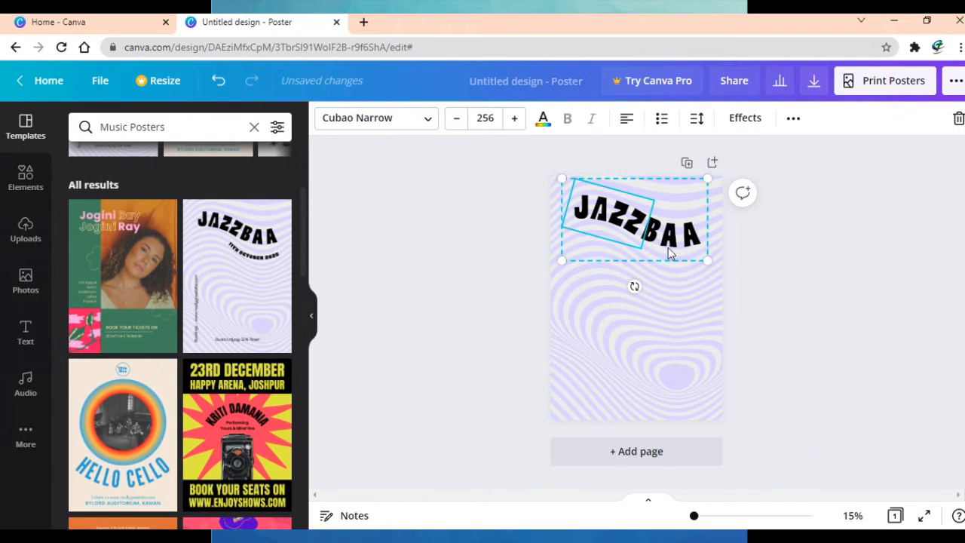
pyautogui.press('Delete')
pyautogui.press('Delete')
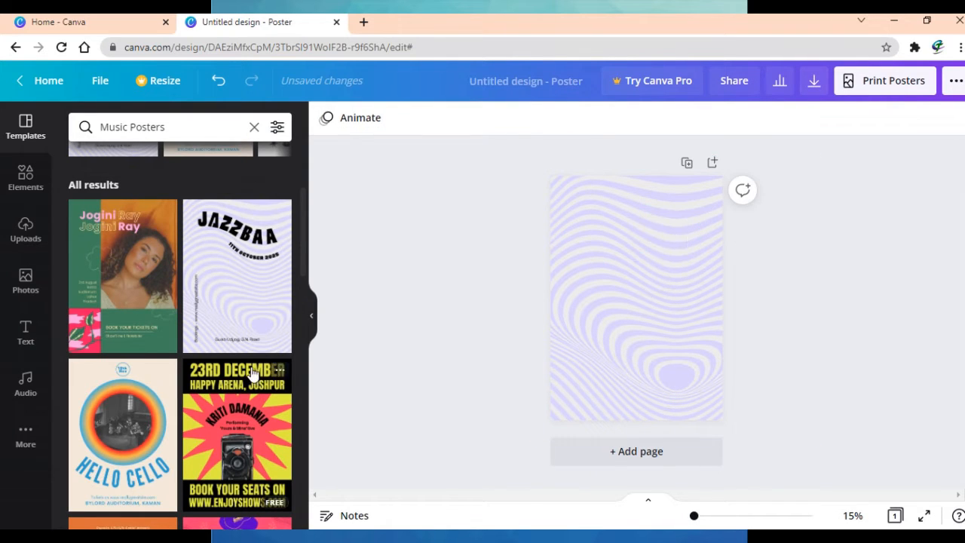
pyautogui.scroll(-1, 252, 373)
pyautogui.scroll(-10, 252, 373)
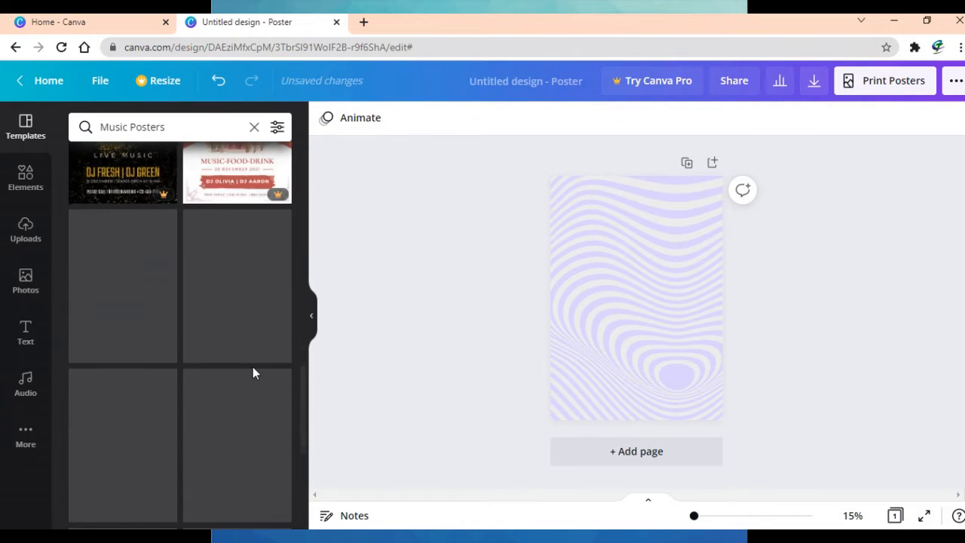
pyautogui.scroll(3, 253, 367)
pyautogui.scroll(10, 253, 365)
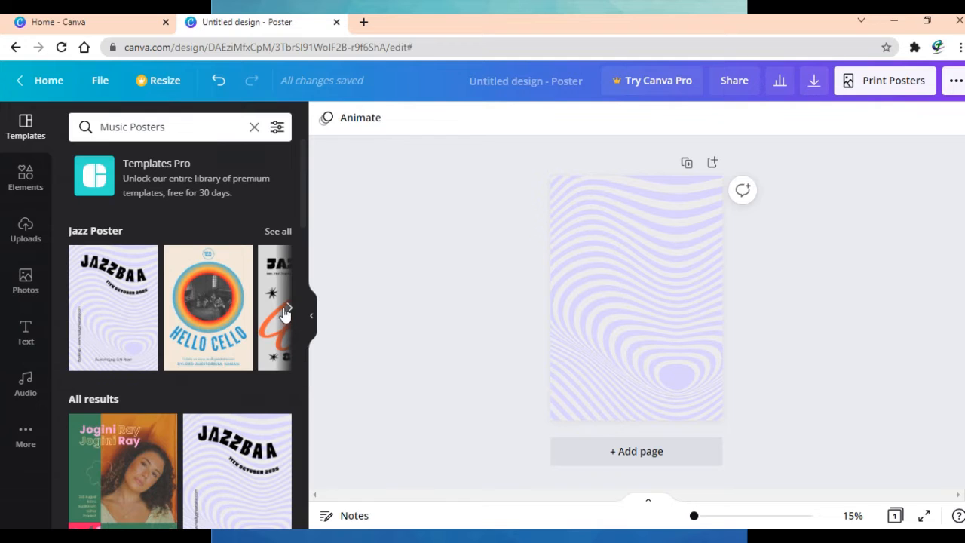
pyautogui.click(290, 312)
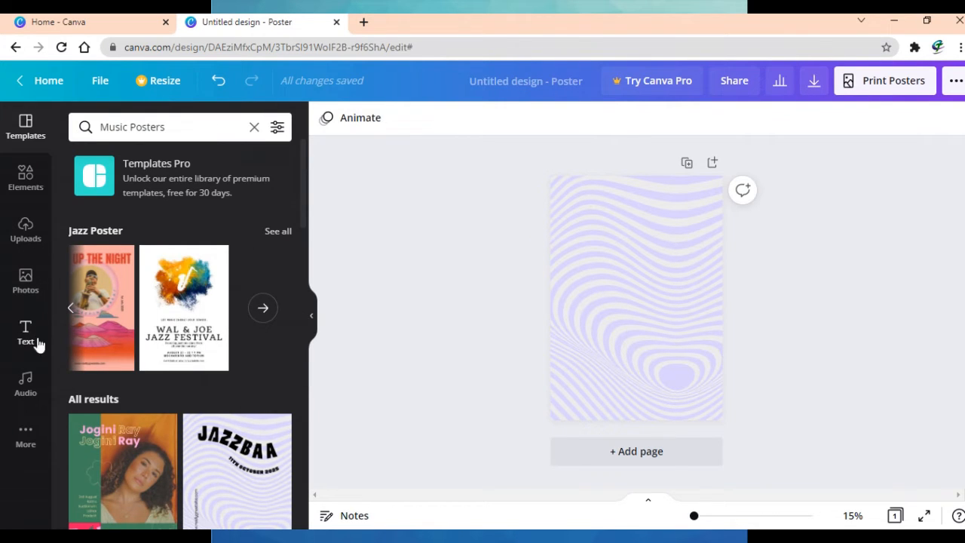
# - Look through the background library, try coral behind the waves, and apply the blue-purple gradient image as the page background
pyautogui.click(26, 436)
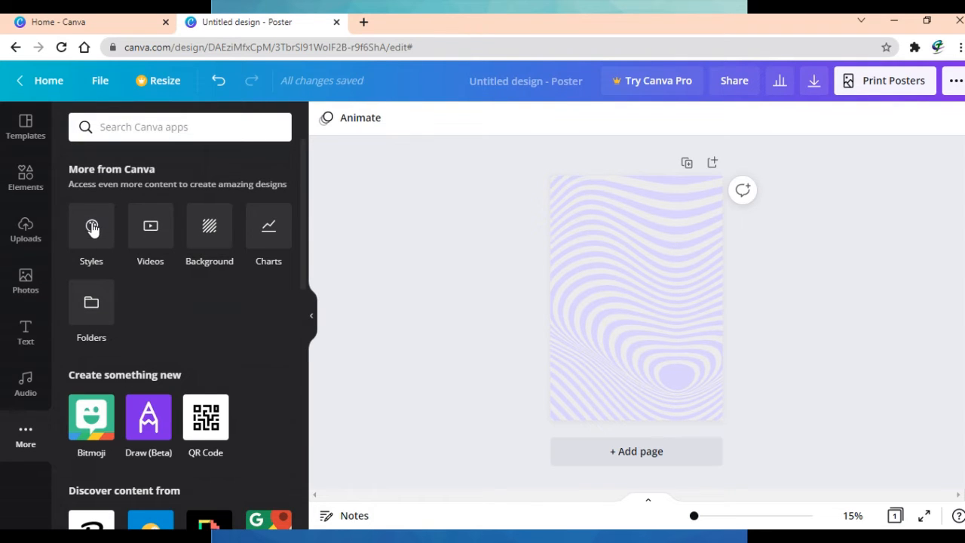
pyautogui.click(210, 226)
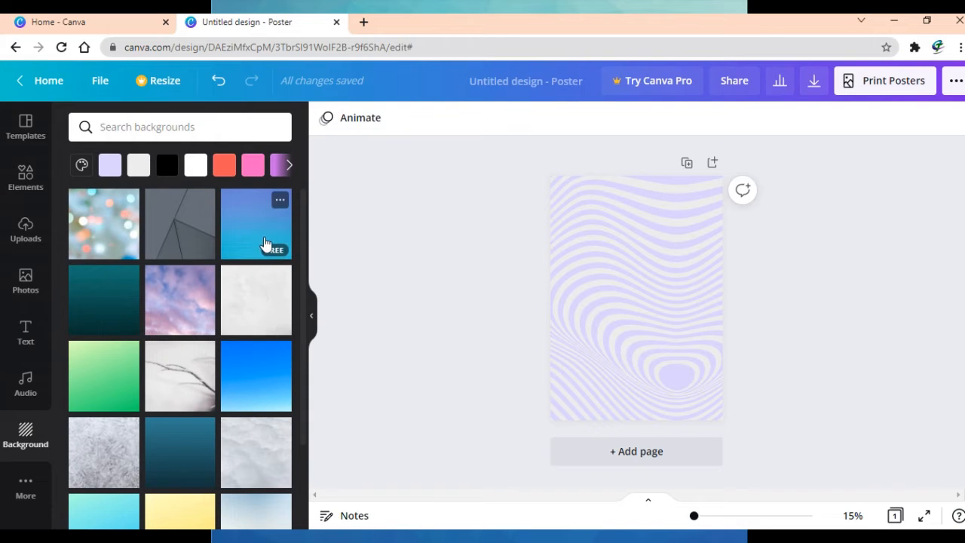
pyautogui.scroll(-2, 162, 383)
pyautogui.scroll(-3, 162, 383)
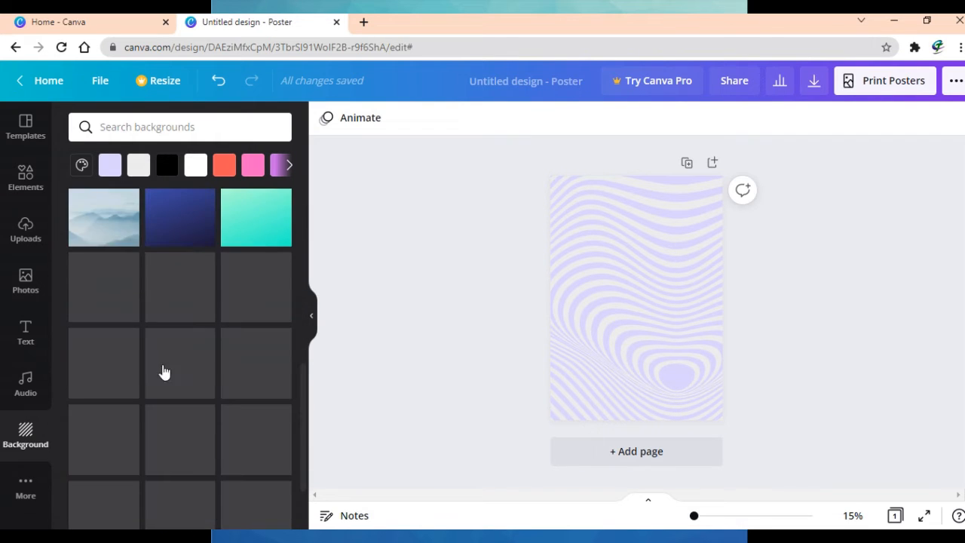
pyautogui.scroll(-5, 162, 360)
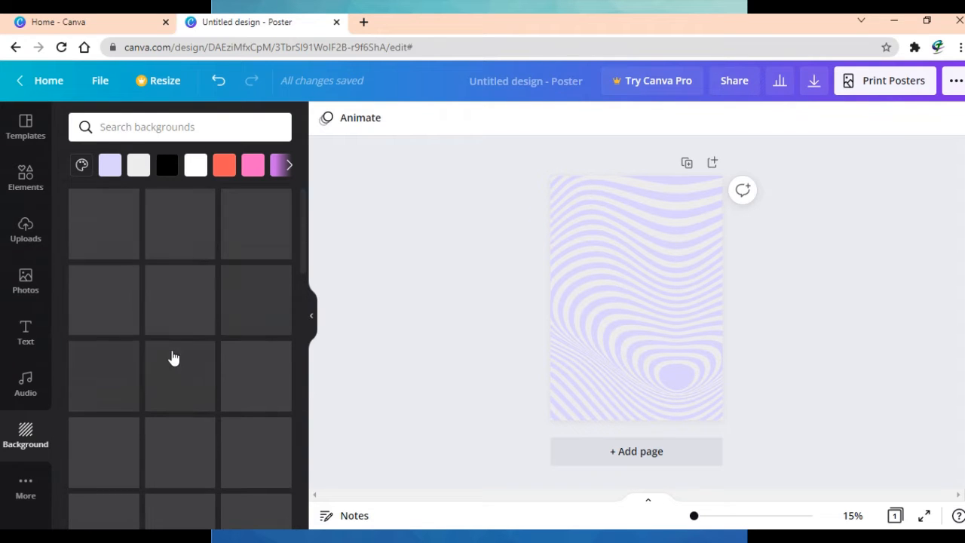
pyautogui.click(224, 170)
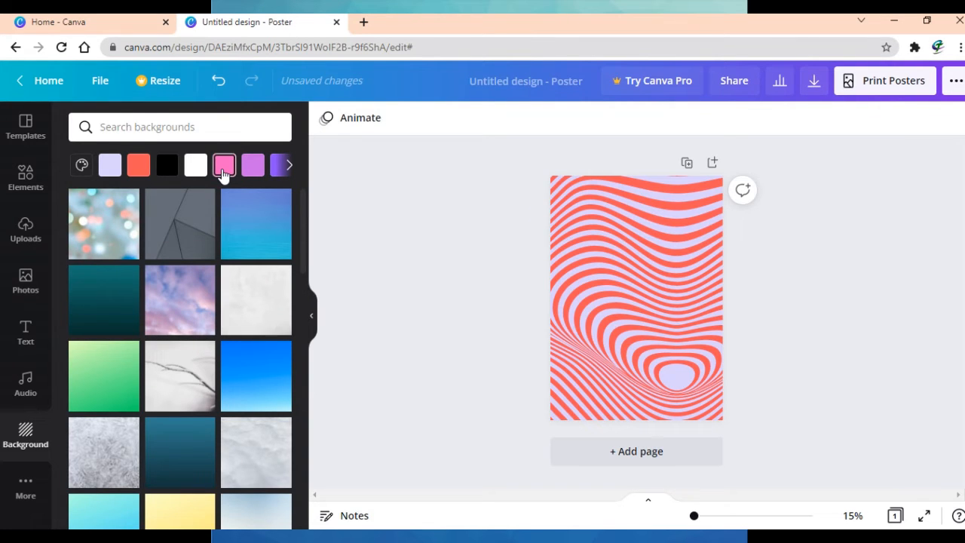
pyautogui.click(244, 225)
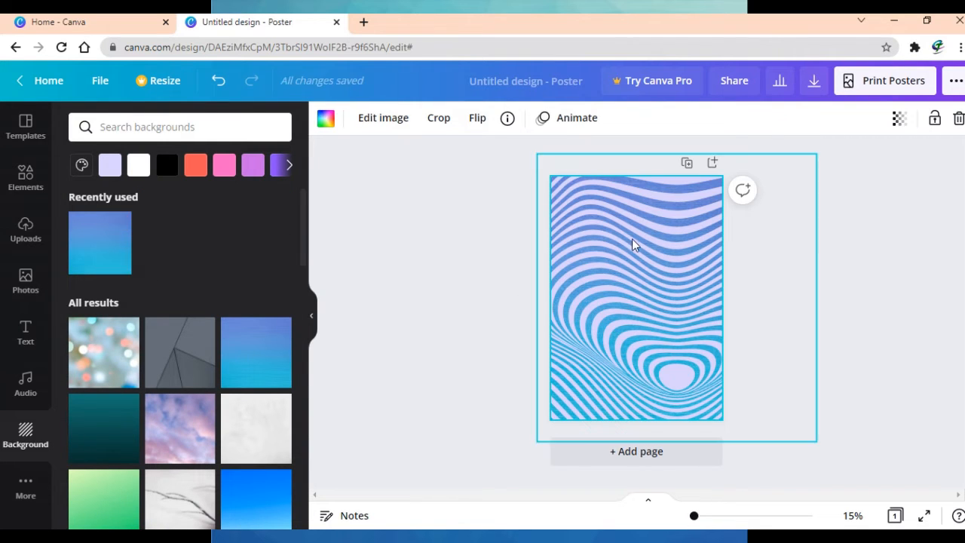
# - Delete the wavy-line graphic from the poster, keeping only the blue gradient background
pyautogui.click(632, 241)
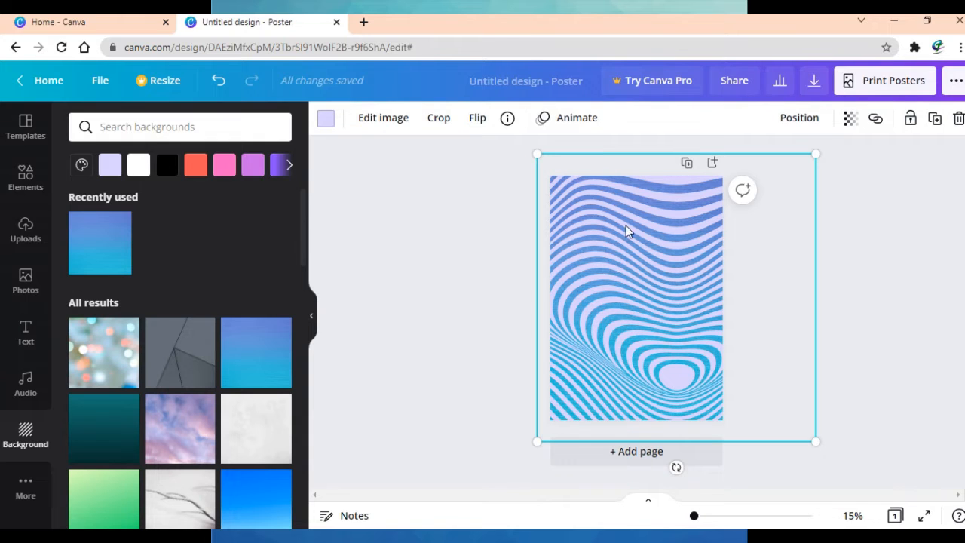
pyautogui.moveTo(626, 226); pyautogui.dragTo(610, 302)
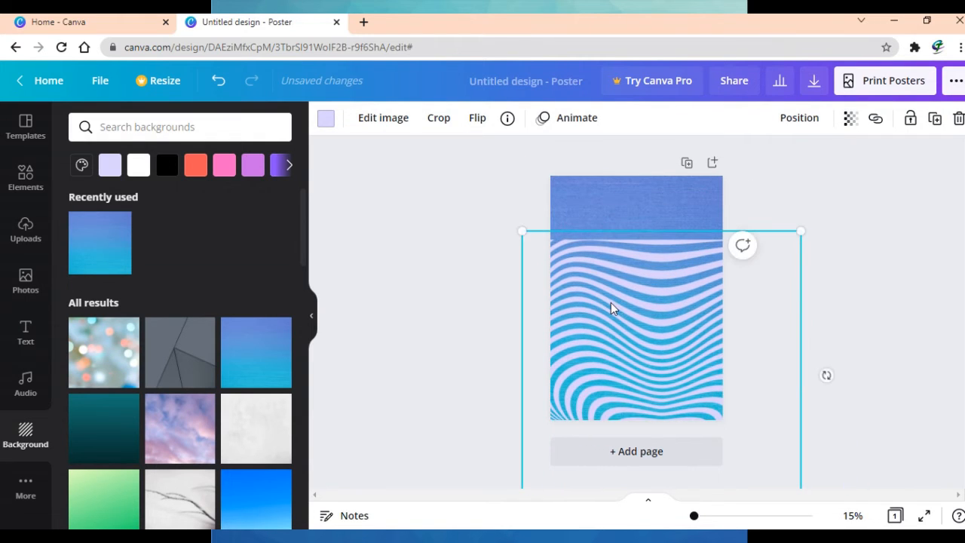
pyautogui.press('Delete')
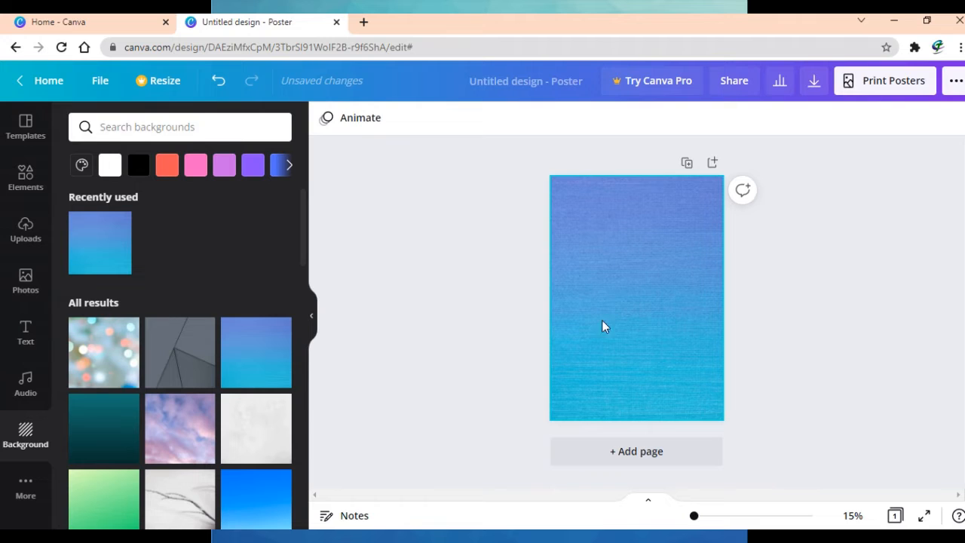
# - Examine the color choices and image editing options for the gradient background
pyautogui.click(650, 242)
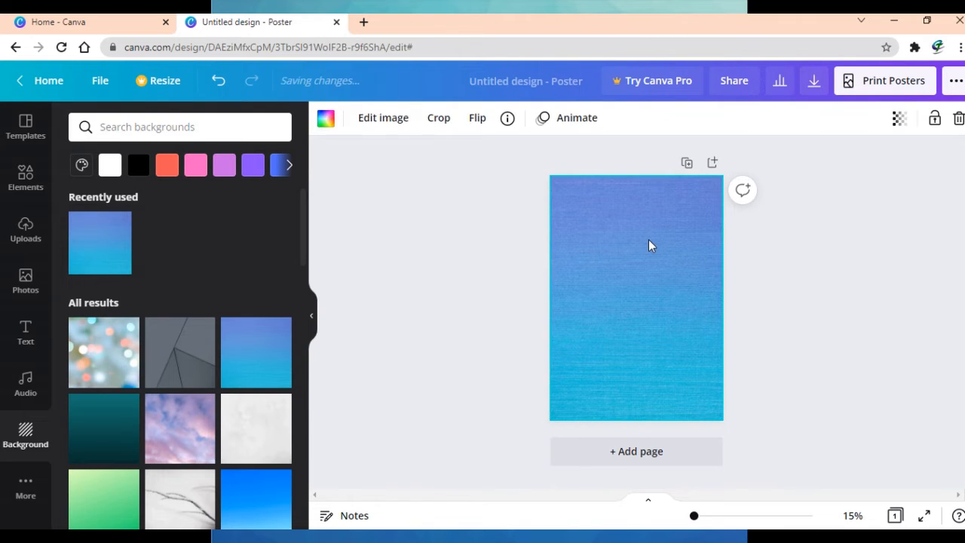
pyautogui.click(325, 121)
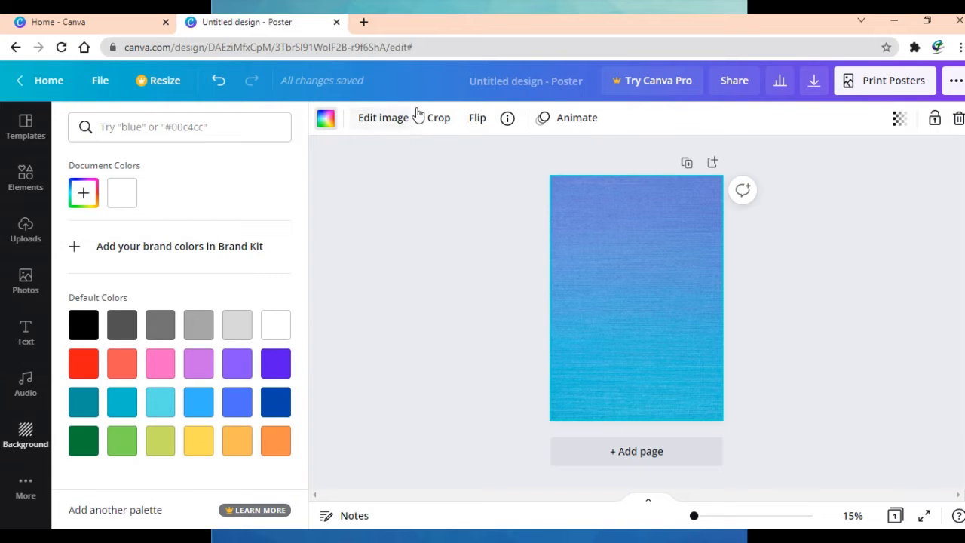
pyautogui.click(388, 121)
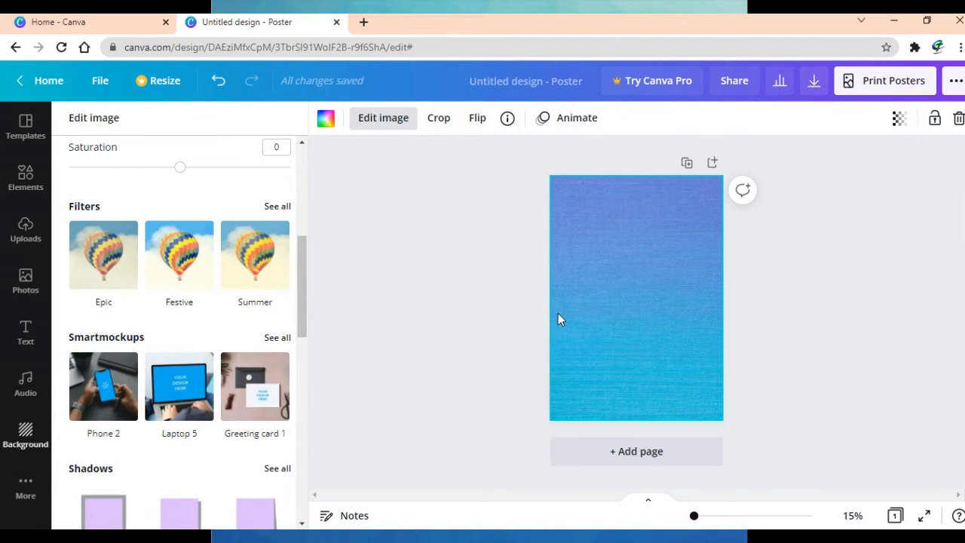
# - Add the uploaded cutout of the woman in the boAt shirt, enlarge it and place it at the poster's bottom edge
pyautogui.click(33, 283)
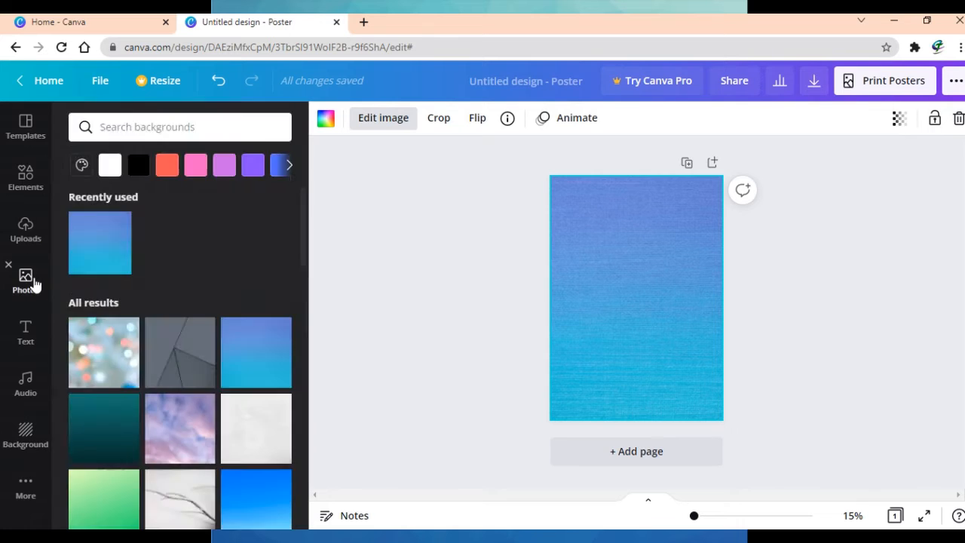
pyautogui.click(25, 230)
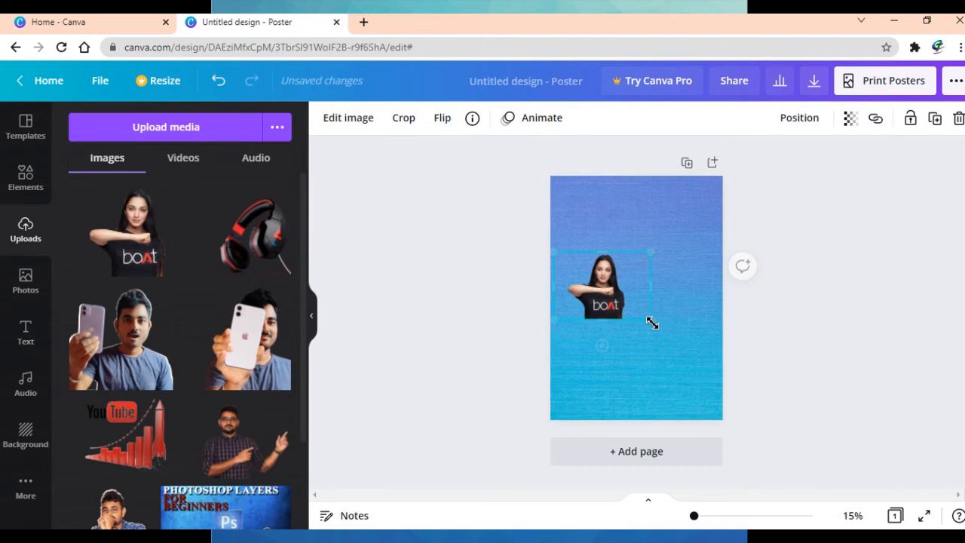
pyautogui.moveTo(646, 321); pyautogui.dragTo(657, 327)
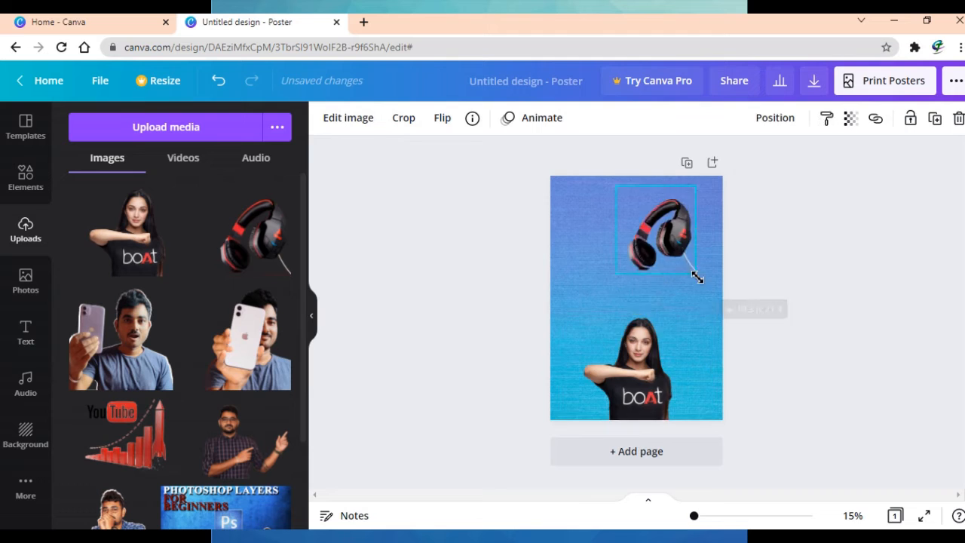
pyautogui.moveTo(693, 271); pyautogui.dragTo(646, 241)
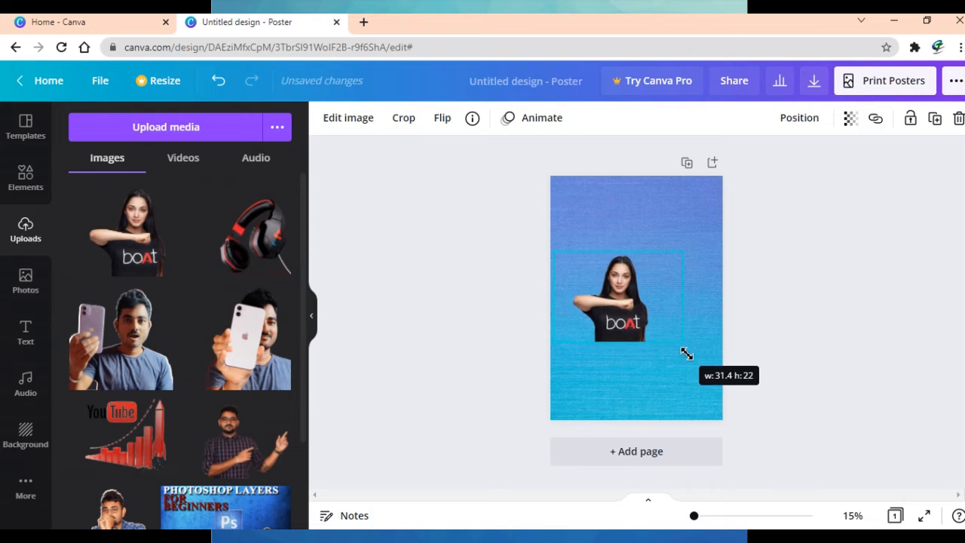
pyautogui.moveTo(685, 351); pyautogui.dragTo(705, 357)
pyautogui.moveTo(627, 302); pyautogui.dragTo(632, 367)
# - Add the uploaded headphones image, shrink it and place it in the upper right area of the poster
pyautogui.click(247, 244)
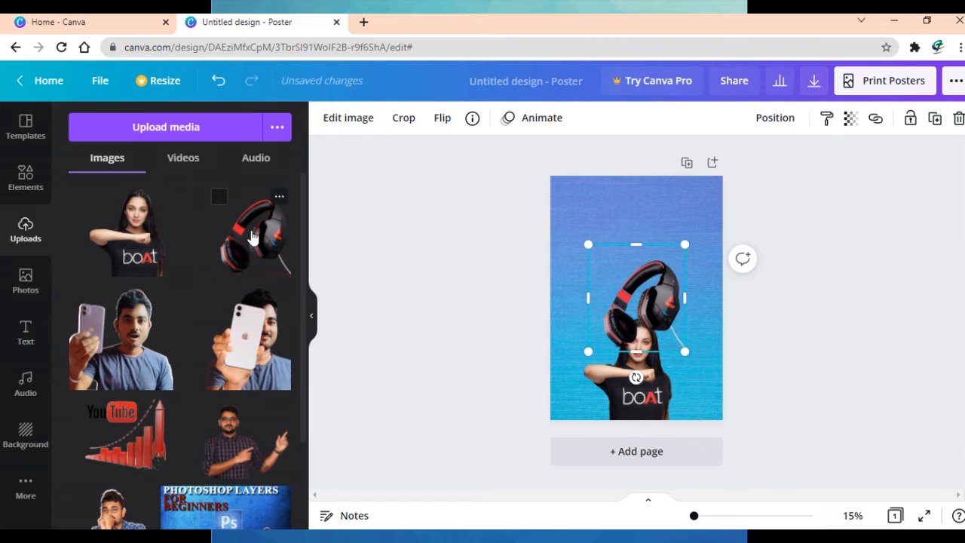
pyautogui.moveTo(624, 290); pyautogui.dragTo(652, 231)
pyautogui.moveTo(712, 293); pyautogui.dragTo(681, 230)
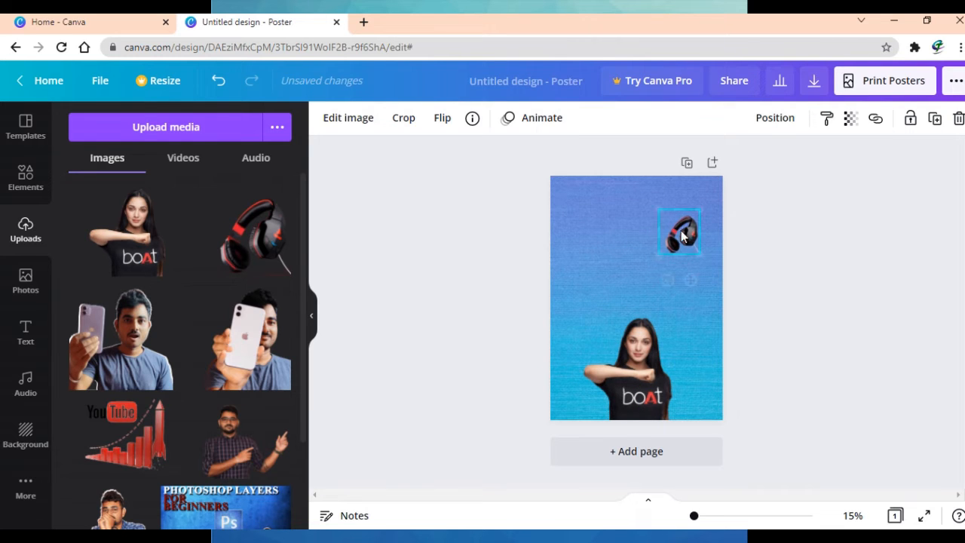
# - Insert the pink neon GLOW font combination and position it just above the woman's head
pyautogui.click(26, 336)
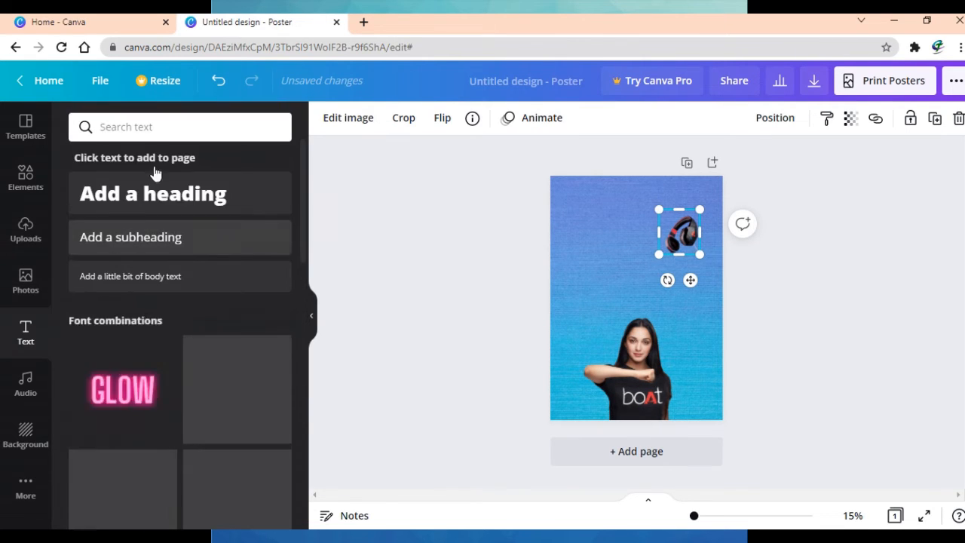
pyautogui.scroll(-3, 121, 324)
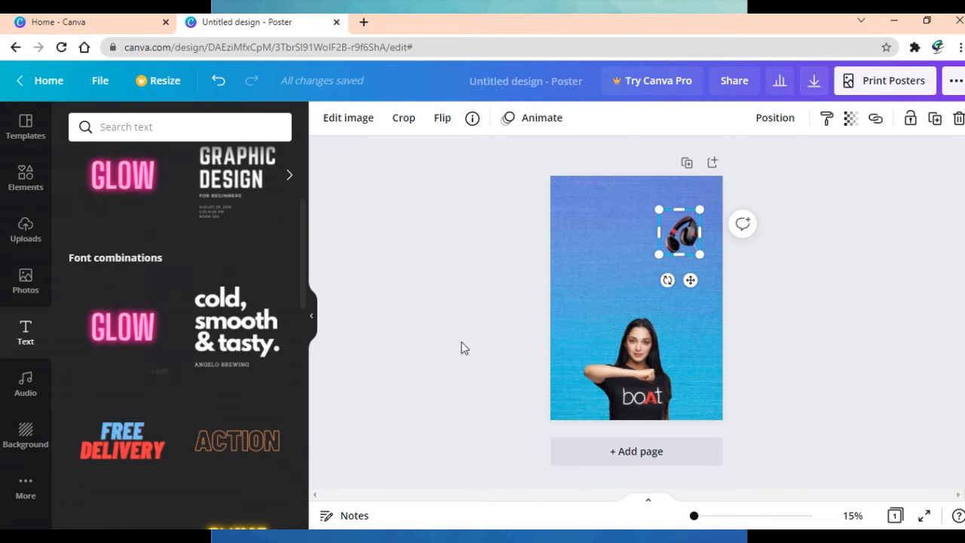
pyautogui.click(162, 365)
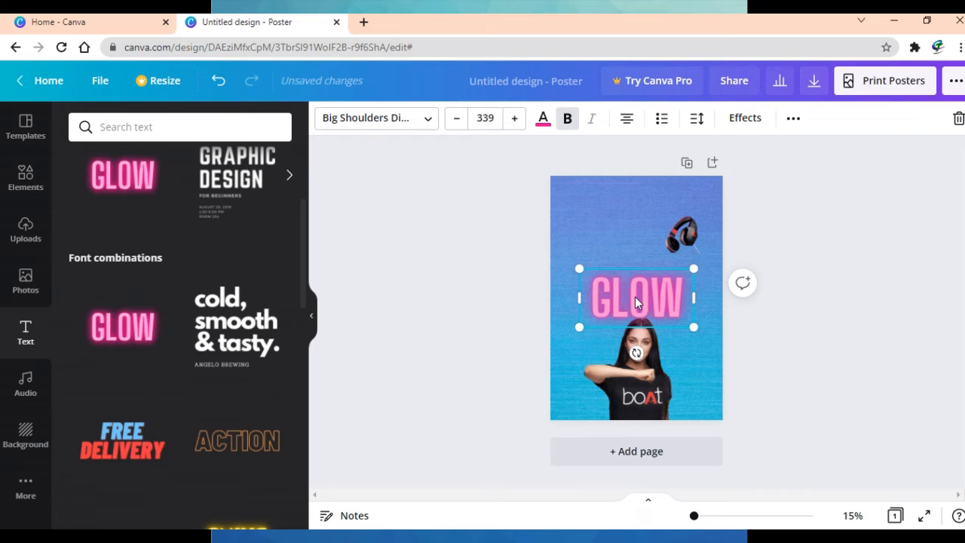
pyautogui.moveTo(635, 296); pyautogui.dragTo(626, 285)
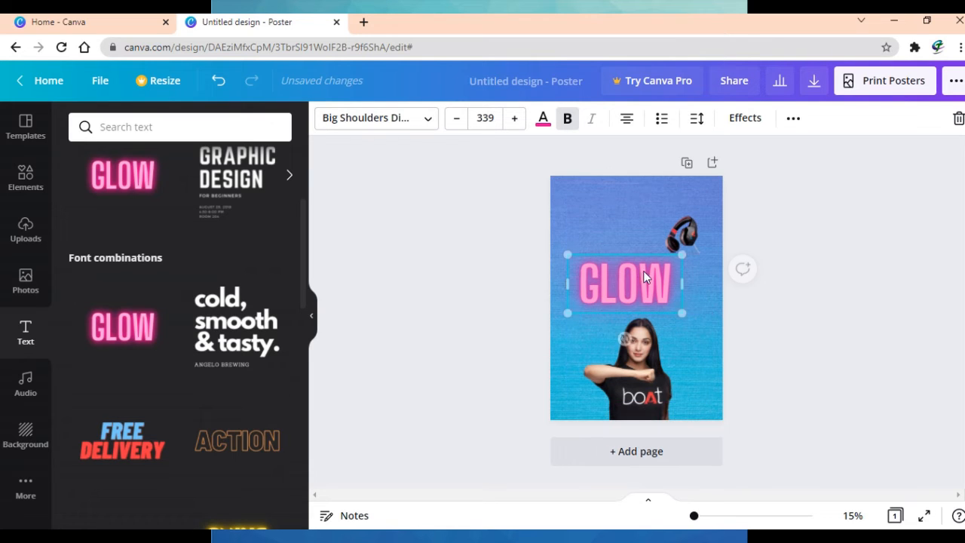
# - Move the headphones to the poster's top centre and enlarge the GLOW text centred below them to size 434
pyautogui.click(683, 232)
pyautogui.moveTo(683, 232); pyautogui.dragTo(632, 218)
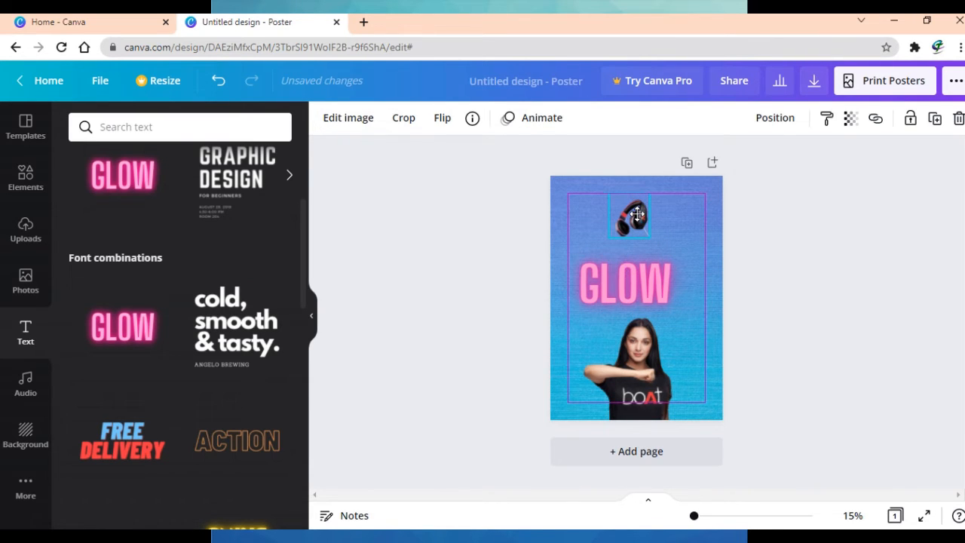
pyautogui.moveTo(636, 281); pyautogui.dragTo(640, 267)
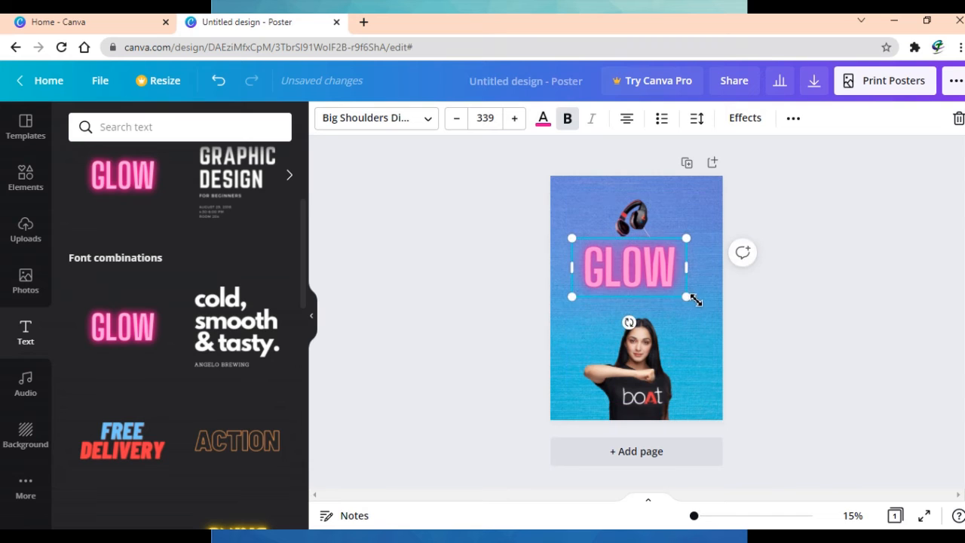
pyautogui.moveTo(690, 301); pyautogui.dragTo(716, 317)
pyautogui.moveTo(629, 279); pyautogui.dragTo(630, 282)
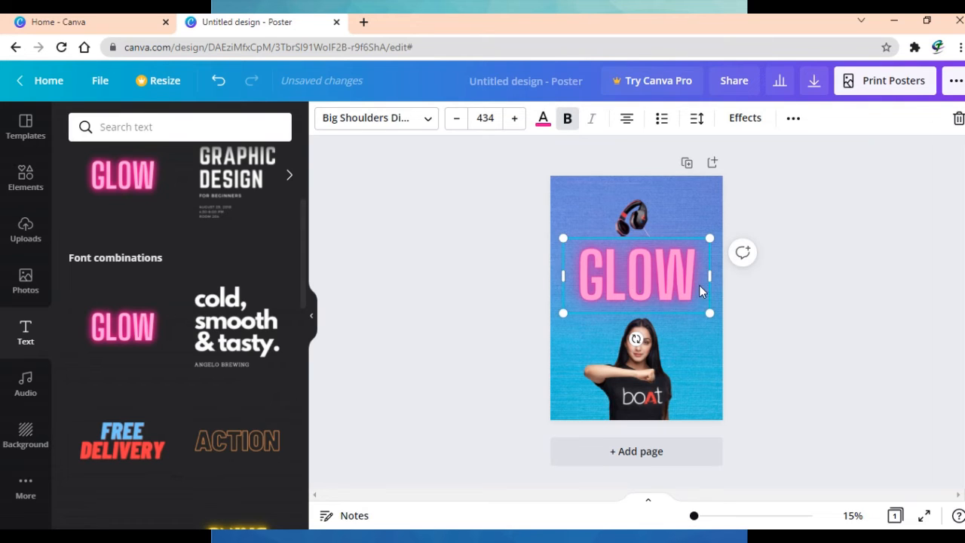
# - Replace the word GLOW in the neon text with MUSIC
pyautogui.click(653, 276)
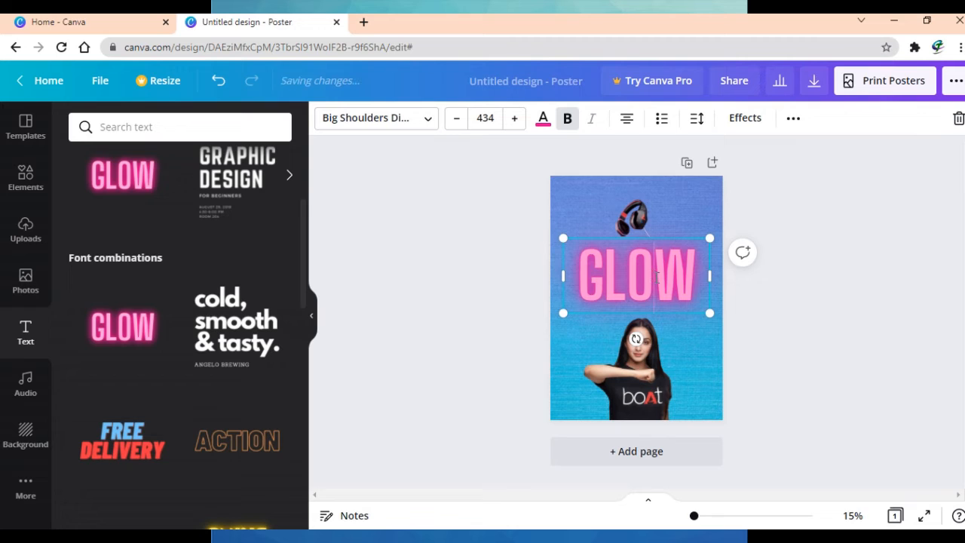
pyautogui.doubleClick(657, 278)
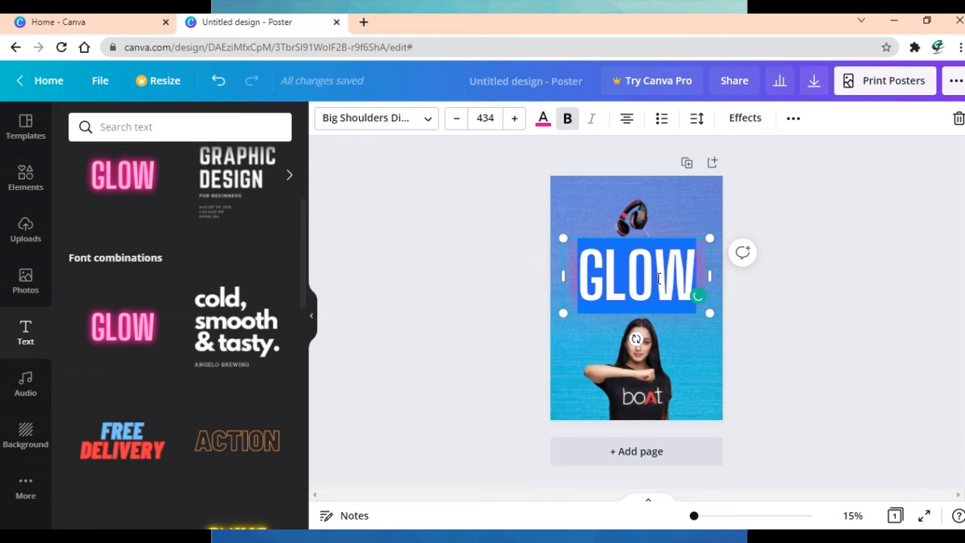
pyautogui.write('MUSIC')
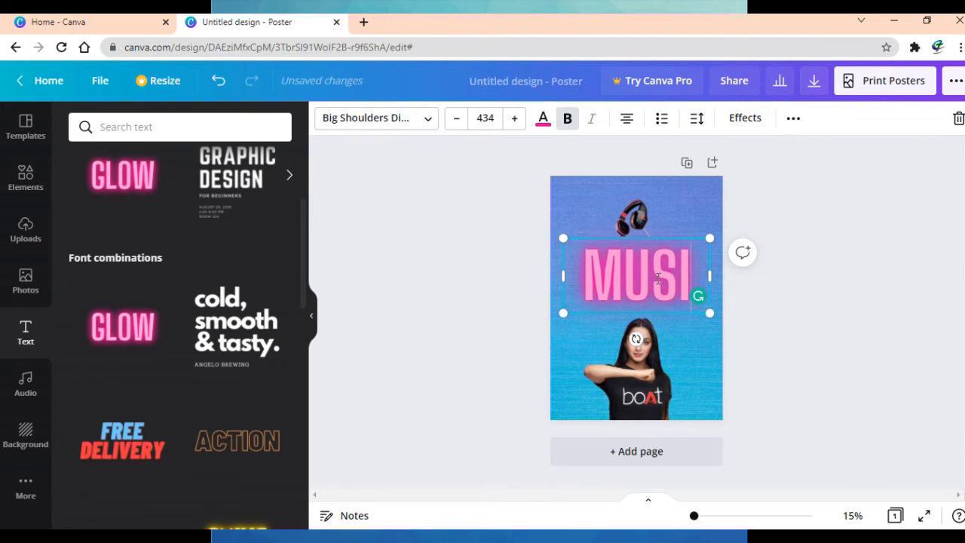
pyautogui.click(312, 322)
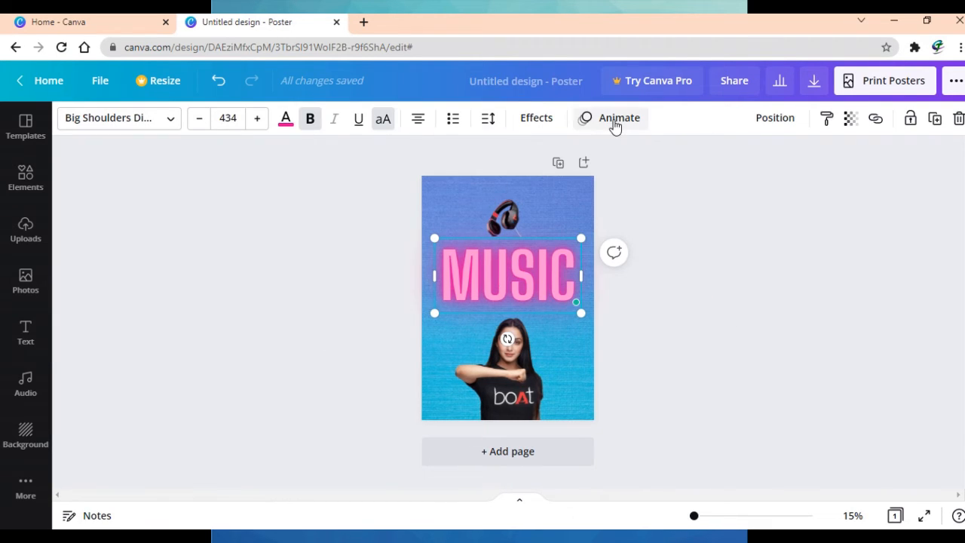
# - Examine the text animations for the MUSIC title and the page animations for the poster
pyautogui.click(615, 120)
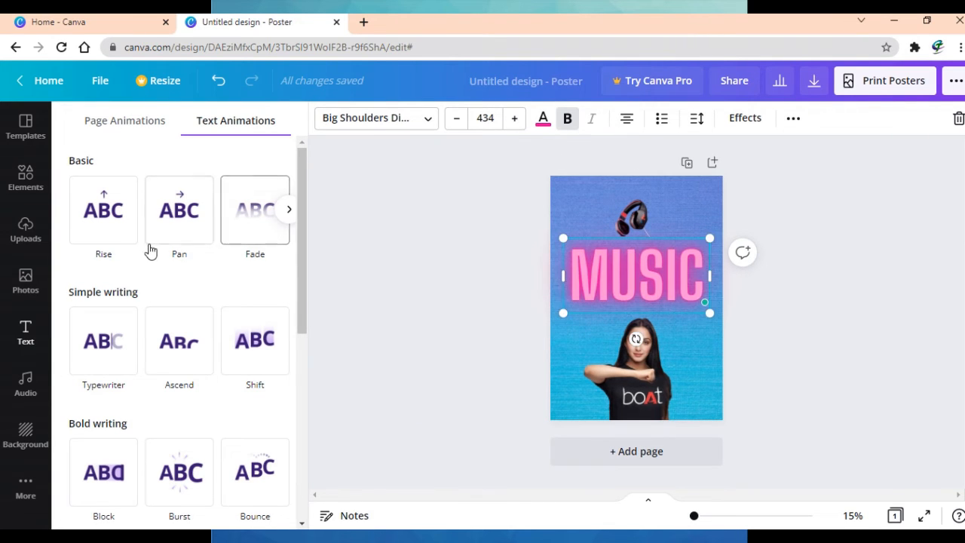
pyautogui.scroll(-3, 112, 351)
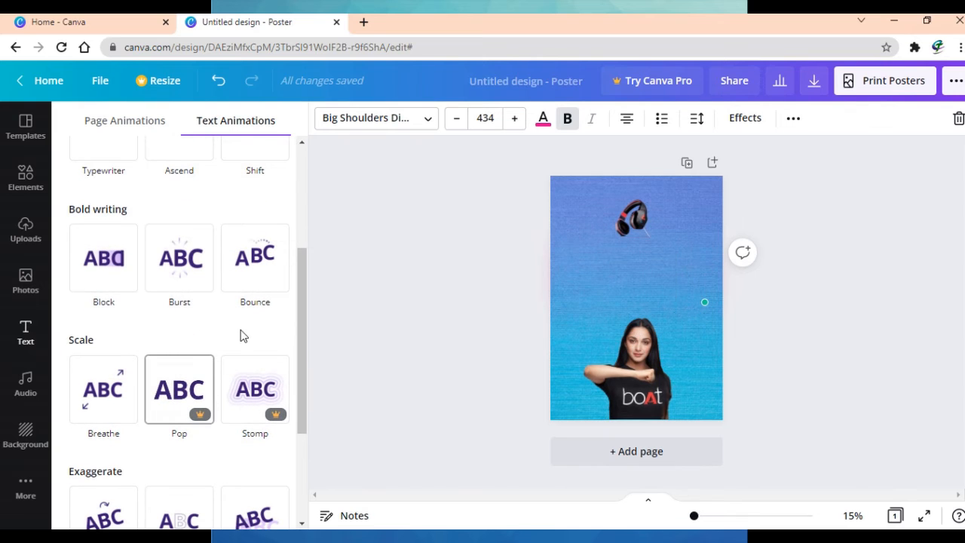
pyautogui.scroll(-1, 166, 278)
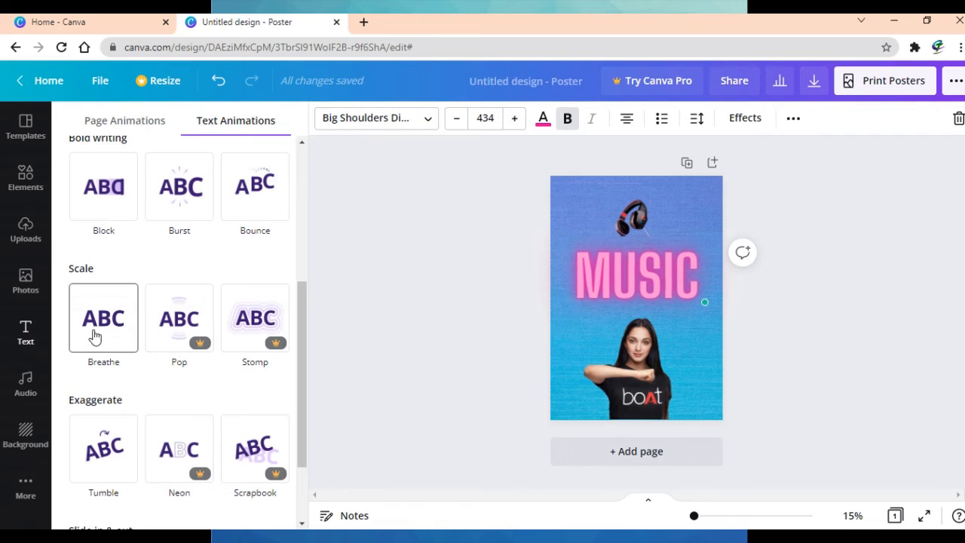
pyautogui.scroll(4, 96, 338)
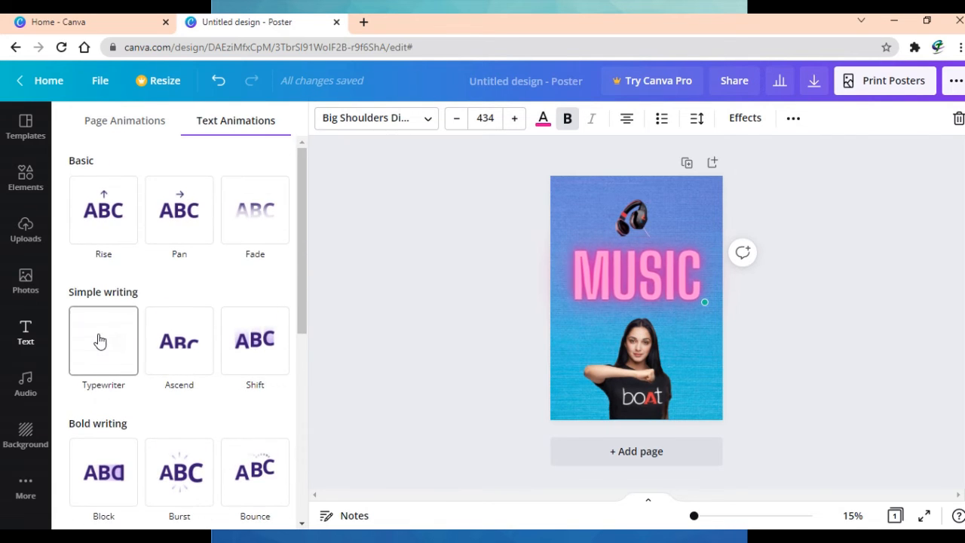
pyautogui.click(130, 130)
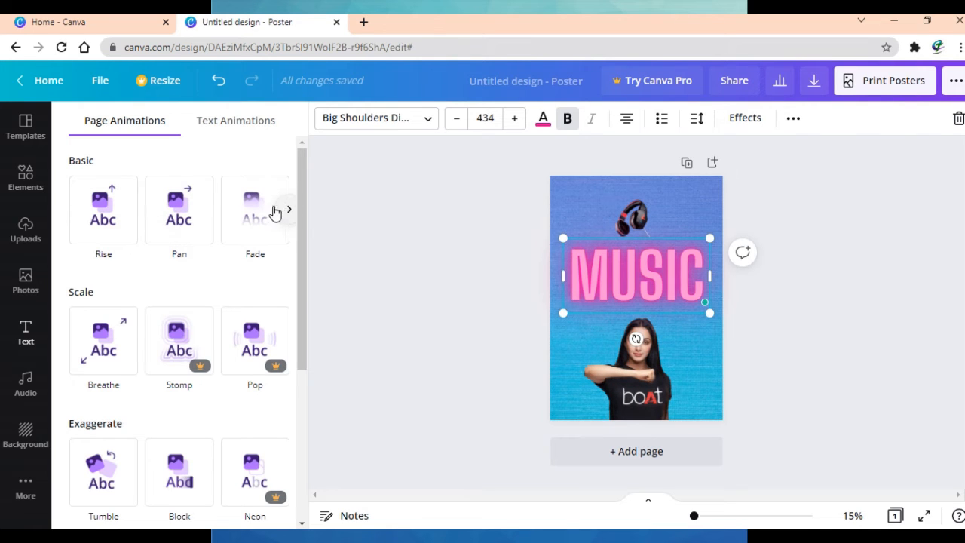
pyautogui.click(157, 226)
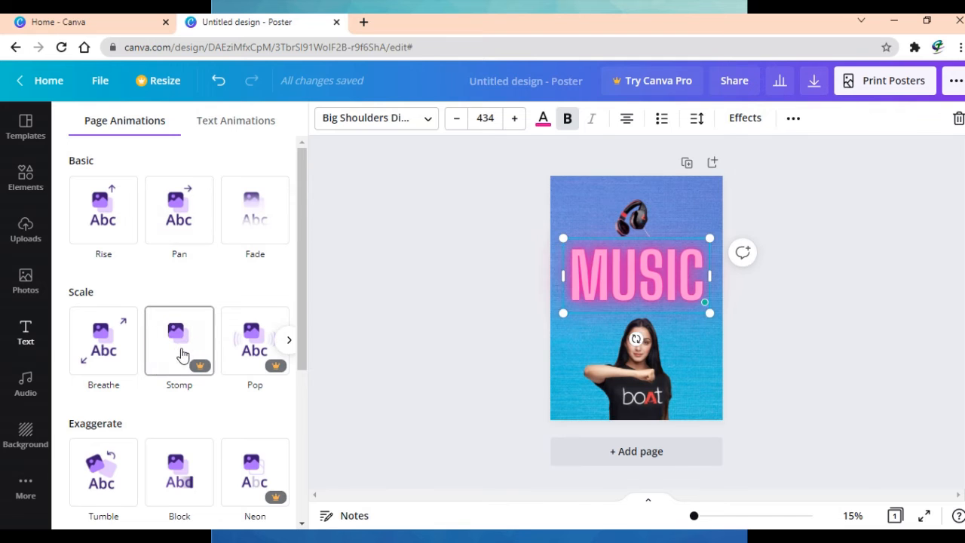
# - Apply the Pan page animation to the poster and the Ascend text animation to the MUSIC title
pyautogui.click(104, 342)
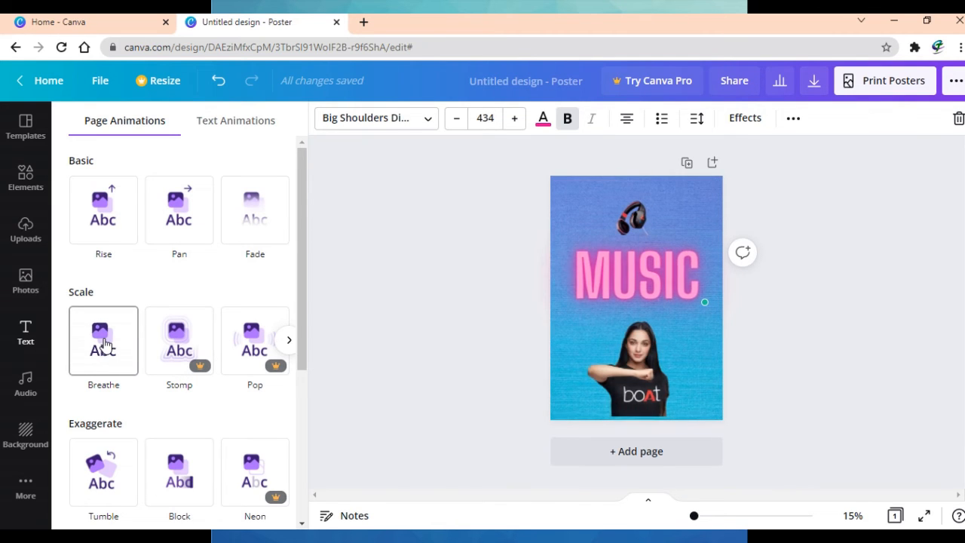
pyautogui.click(179, 217)
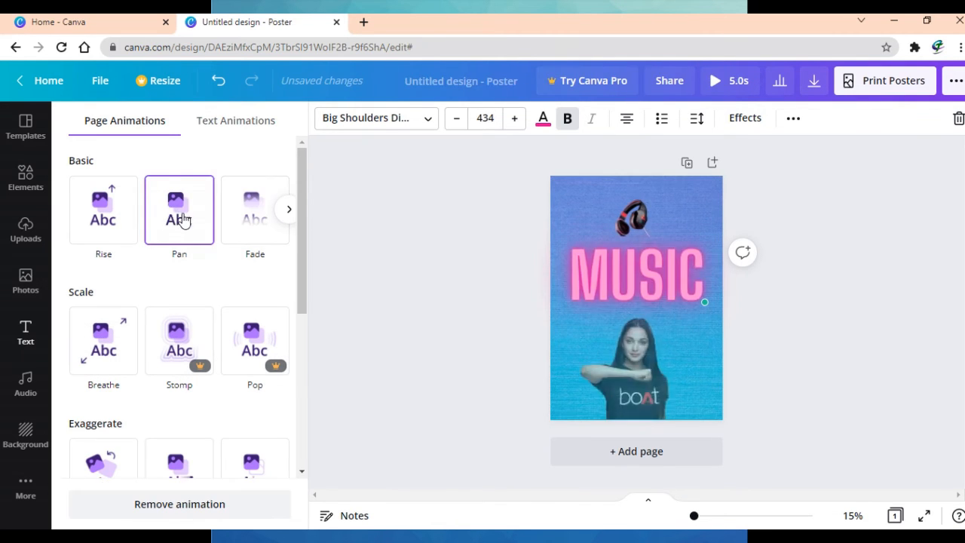
pyautogui.click(226, 124)
pyautogui.scroll(-5, 282, 359)
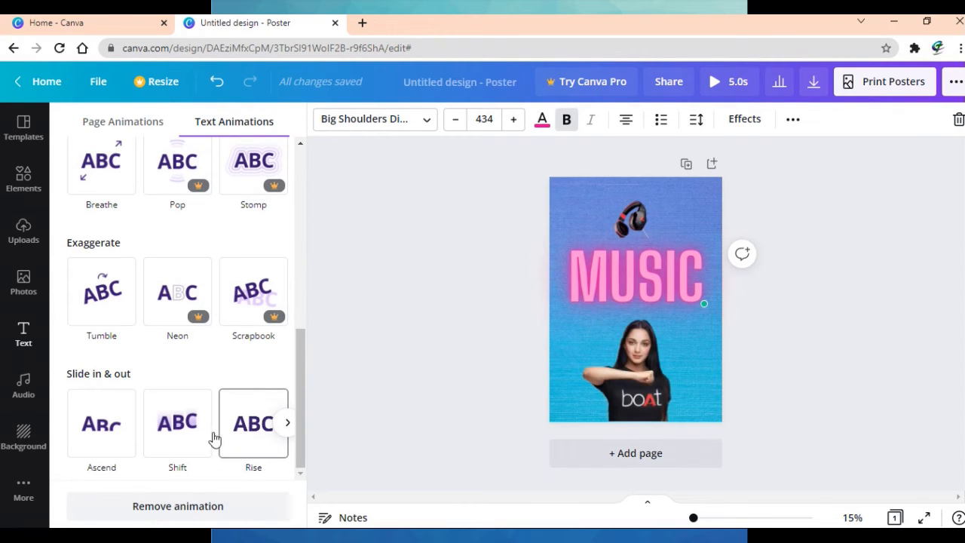
pyautogui.click(100, 442)
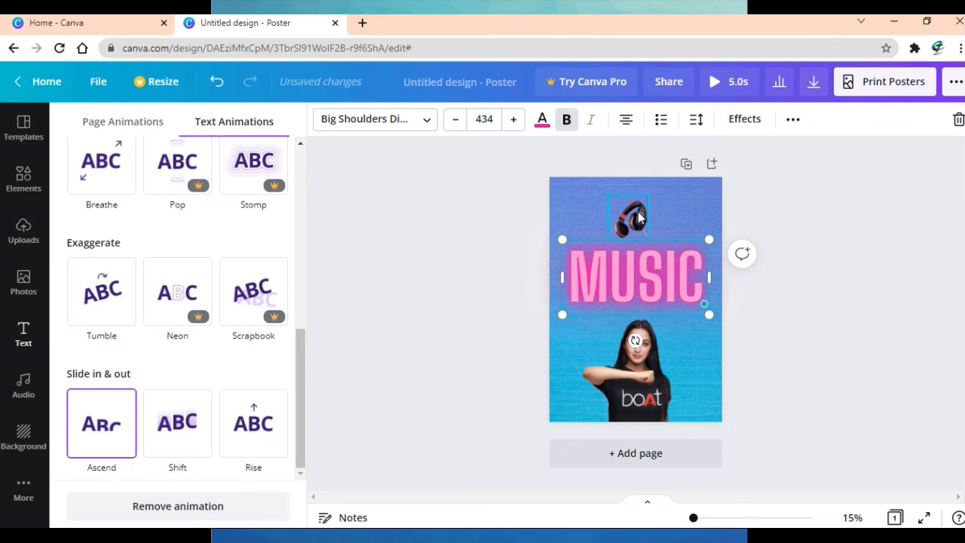
# - Move the headphones slightly higher, centred above the MUSIC title, and apply the Photo Zoom animation to them
pyautogui.moveTo(639, 214); pyautogui.dragTo(644, 201)
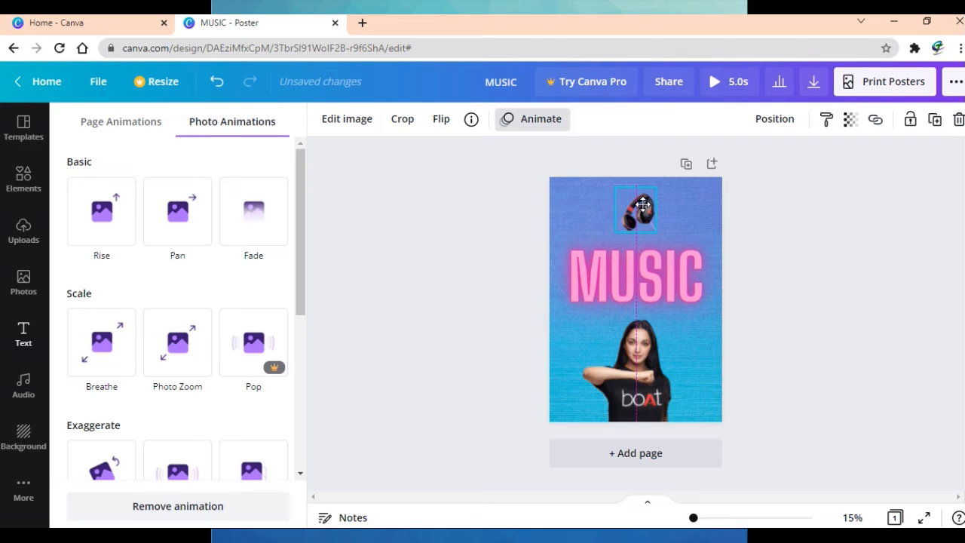
pyautogui.click(189, 347)
pyautogui.click(637, 211)
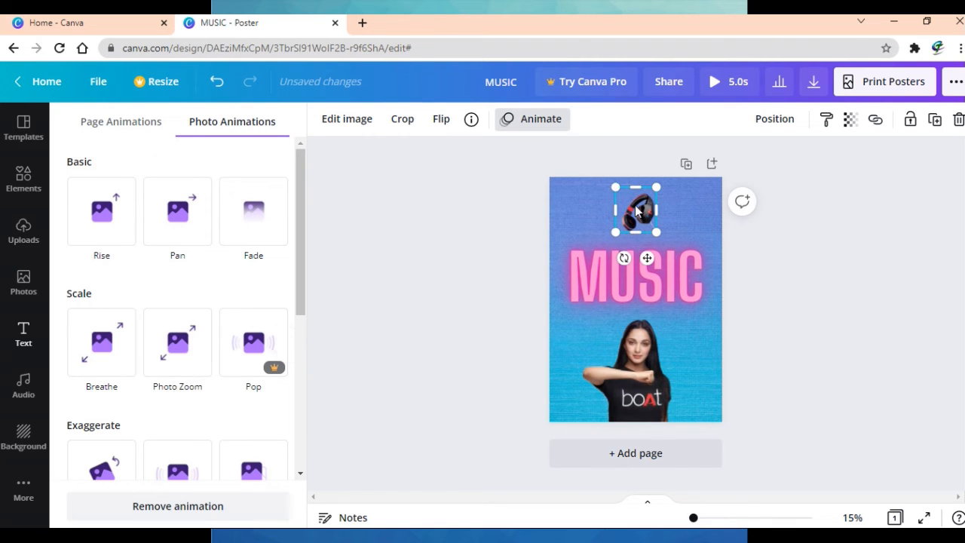
pyautogui.click(176, 341)
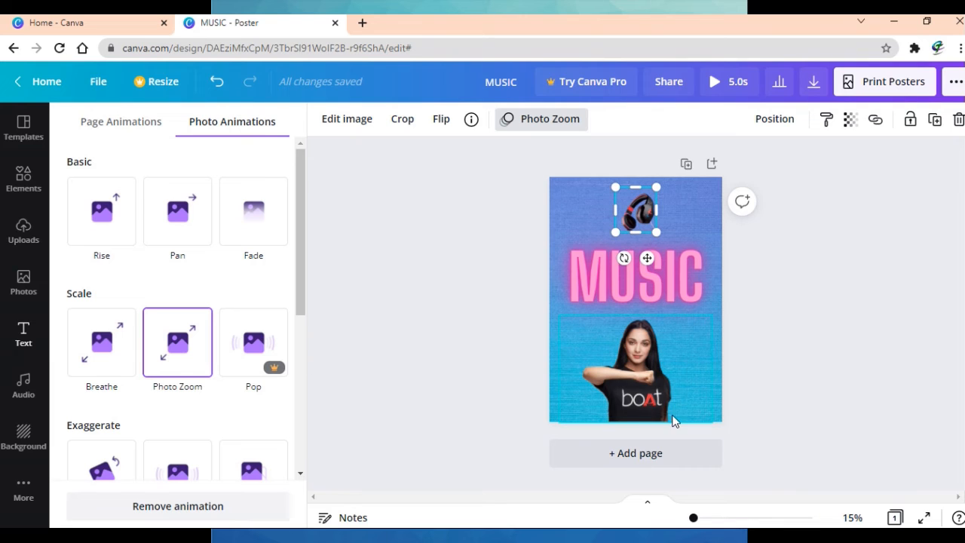
pyautogui.click(24, 225)
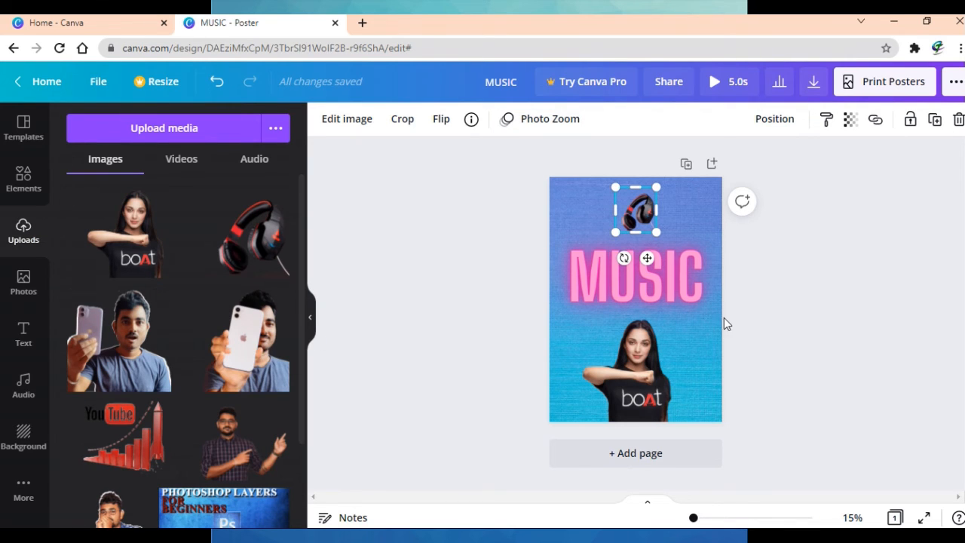
pyautogui.click(181, 164)
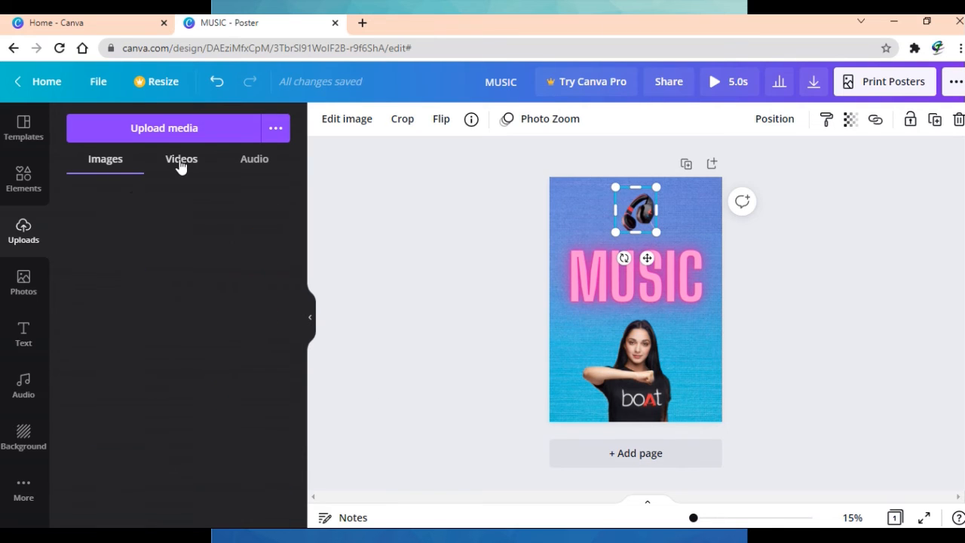
pyautogui.click(262, 161)
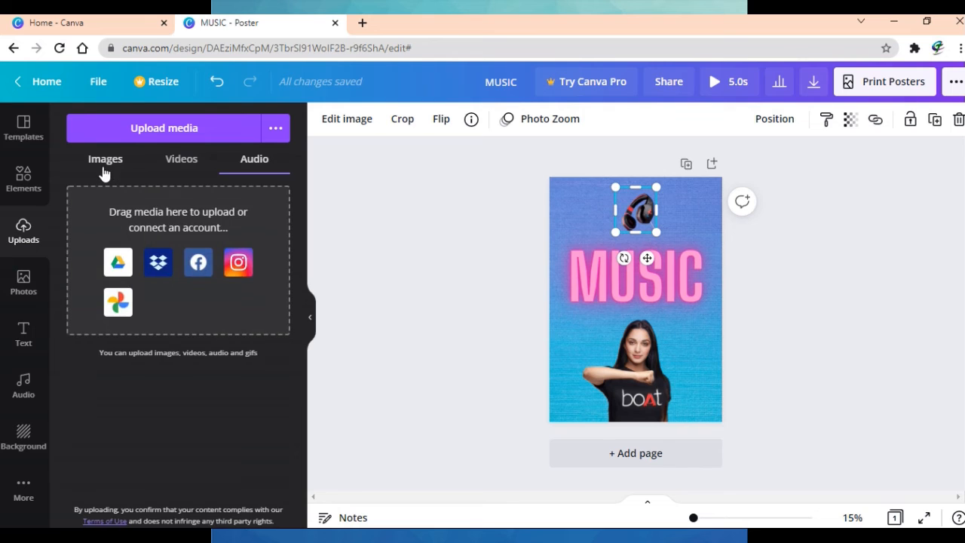
pyautogui.click(105, 166)
pyautogui.click(24, 130)
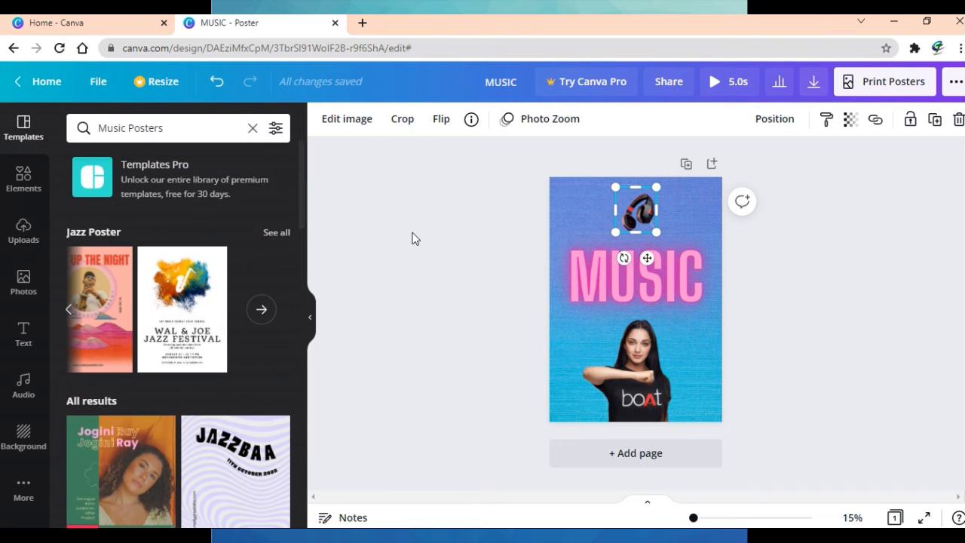
# - Deselect the headphones and play the full preview of the animated poster, then return to the editor
pyautogui.click(899, 263)
pyautogui.click(312, 323)
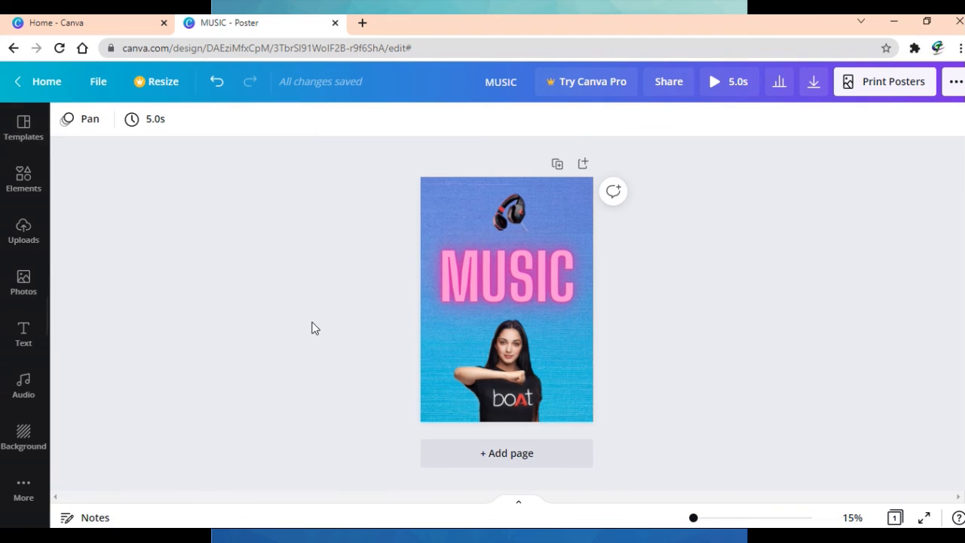
pyautogui.click(731, 83)
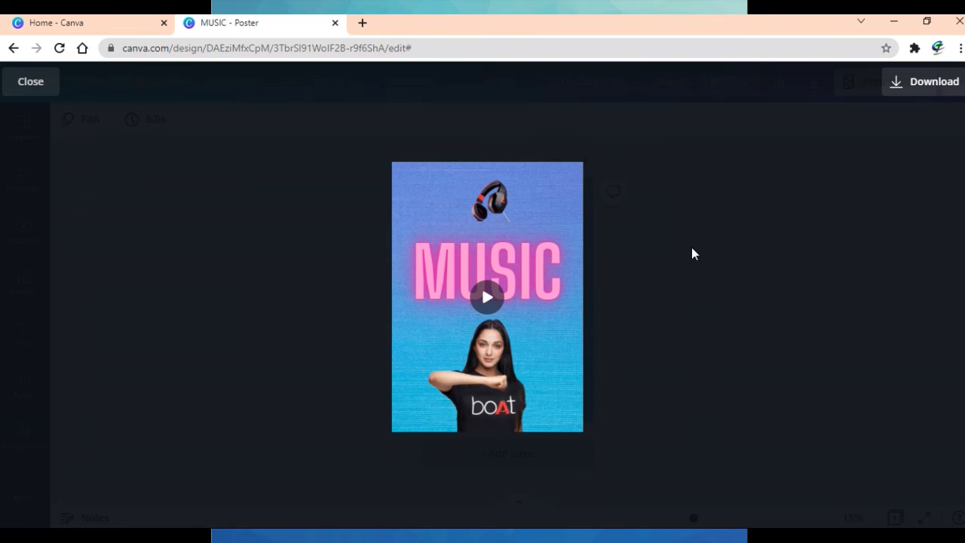
pyautogui.press('Escape')
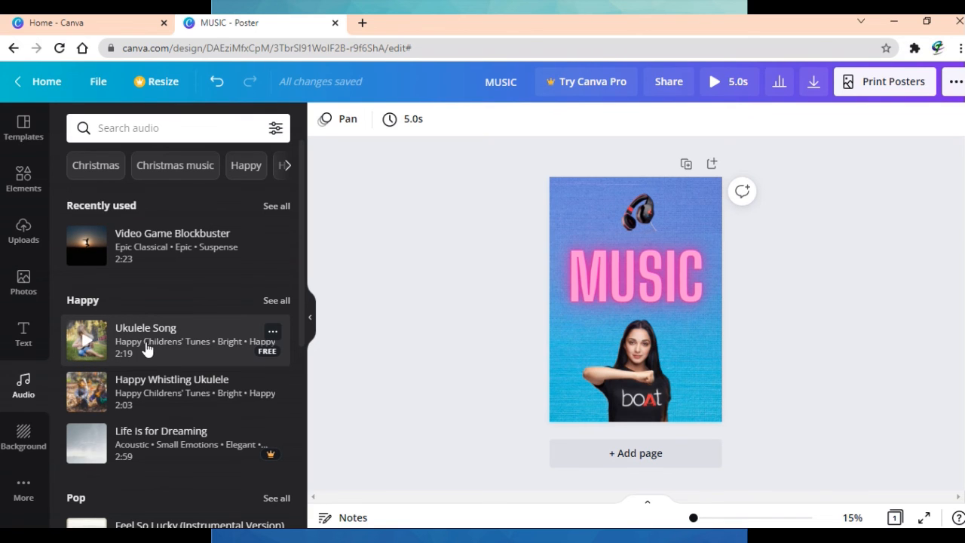
# - Add the Ukulele Song audio track to the poster and lower the computer's speaker volume to 38
pyautogui.click(147, 350)
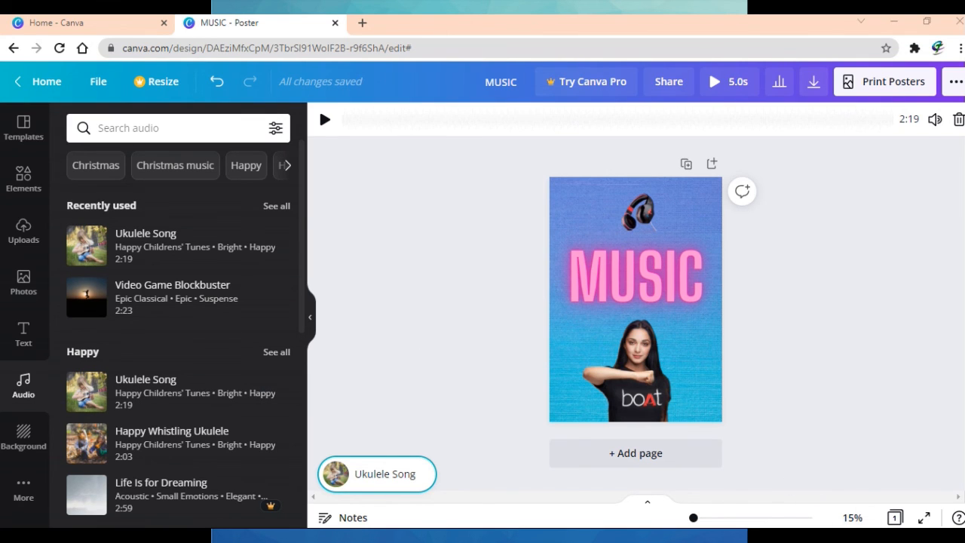
pyautogui.click(893, 536)
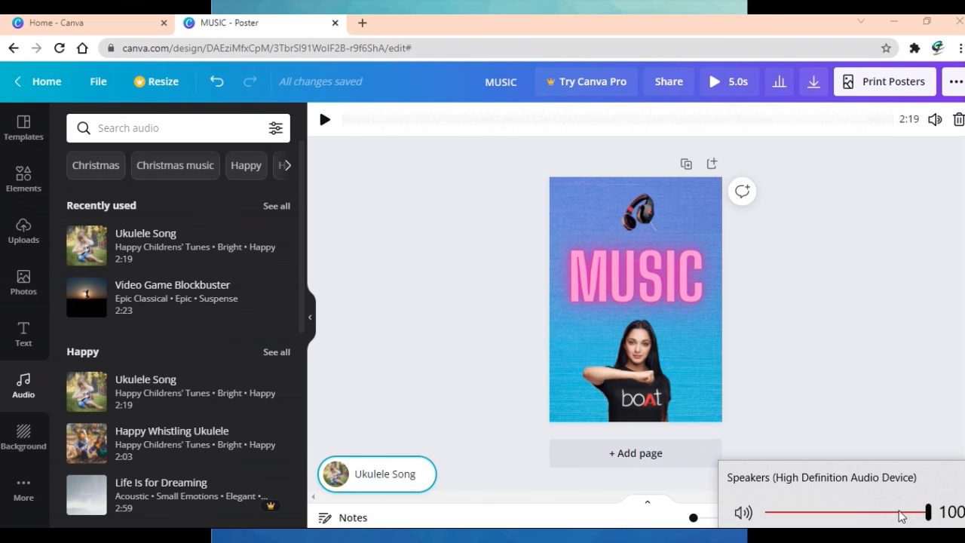
pyautogui.moveTo(886, 520); pyautogui.dragTo(829, 518)
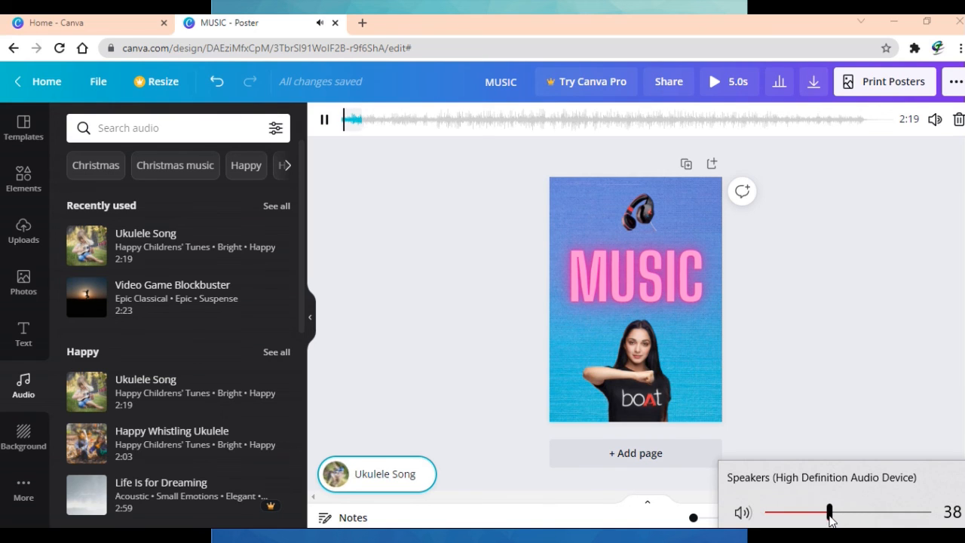
# - Preview the animated poster together with its Ukulele Song soundtrack and return to the editor
pyautogui.click(310, 317)
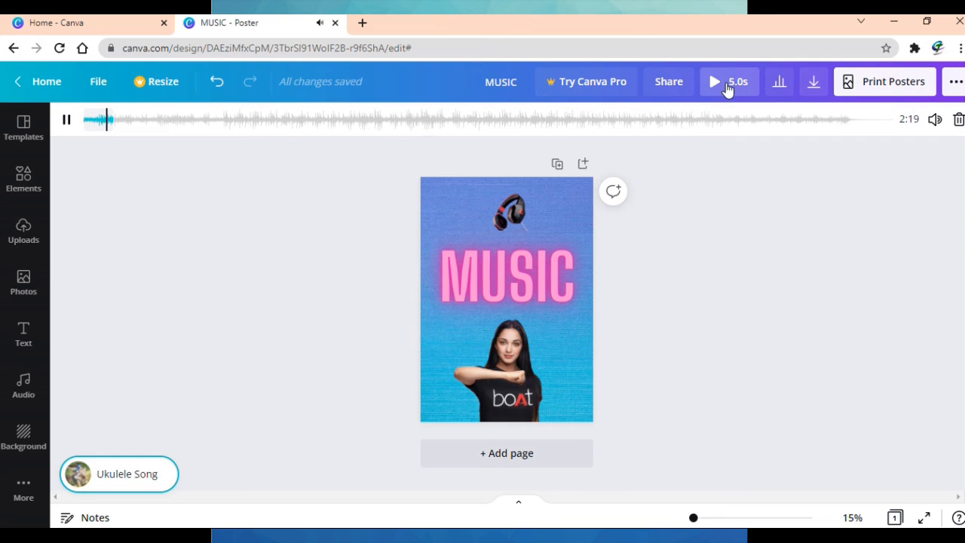
pyautogui.click(728, 84)
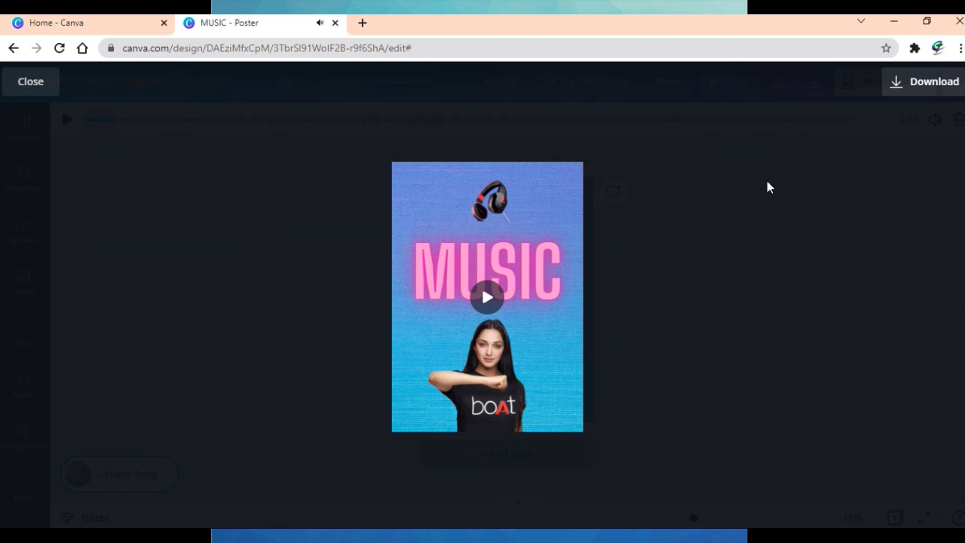
pyautogui.press('Escape')
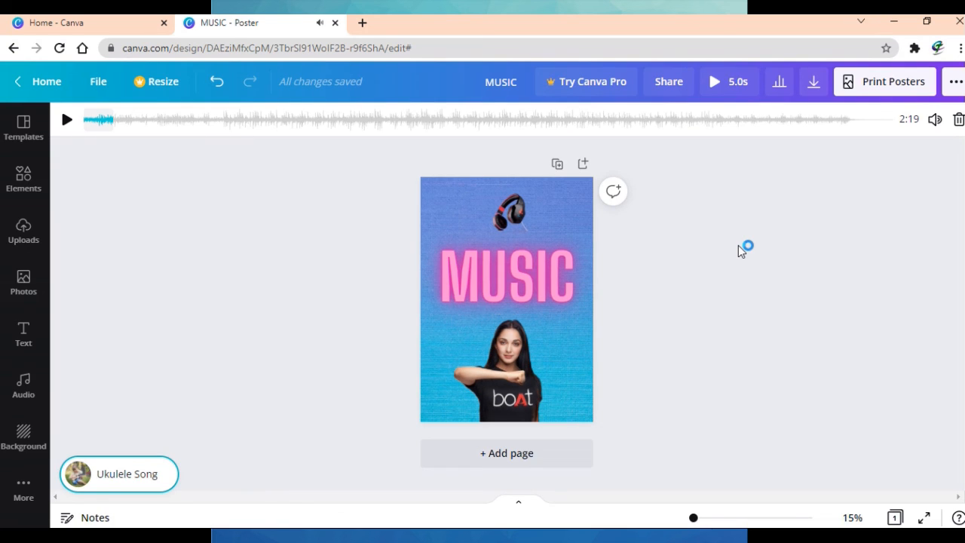